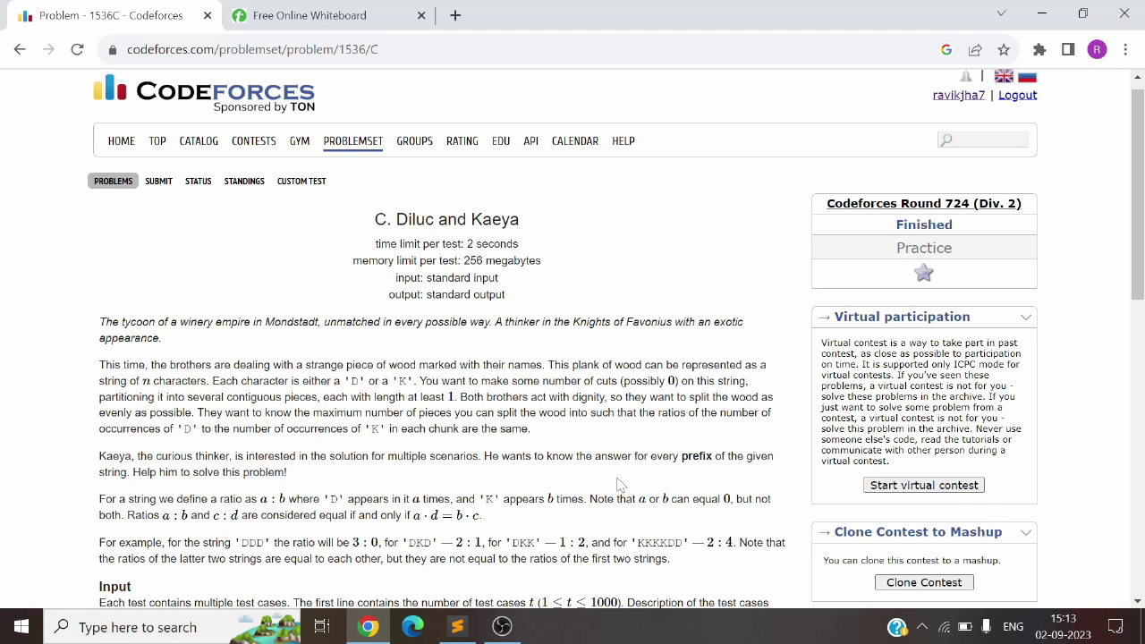
Read the Diluc and Kaeya problem statement, including the ratio definition and the input description.
{"action": "scroll", "coordinate": [620, 484], "scroll_direction": "up", "scroll_amount": 1}
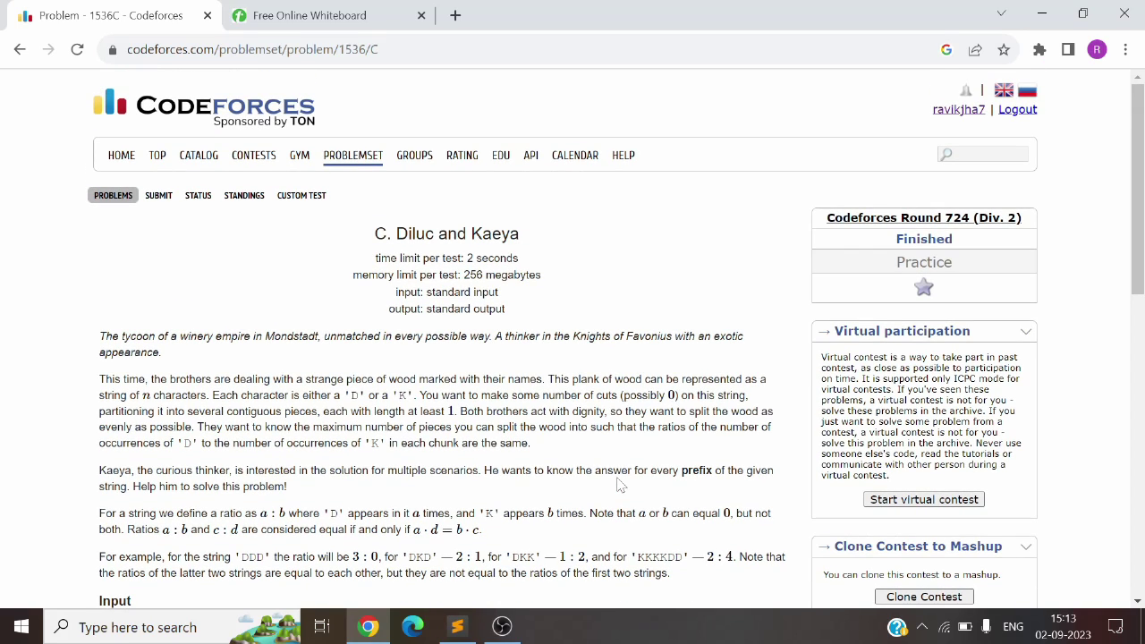
{"action": "scroll", "coordinate": [573, 338], "scroll_direction": "down", "scroll_amount": 2}
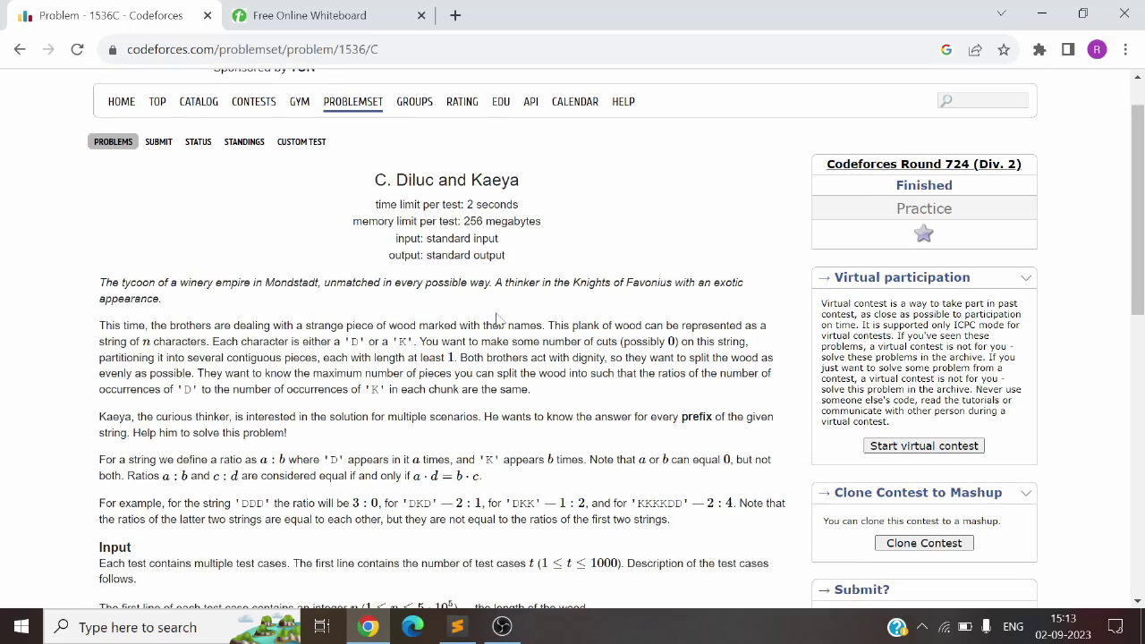
{"action": "scroll", "coordinate": [573, 338], "scroll_direction": "up", "scroll_amount": 2}
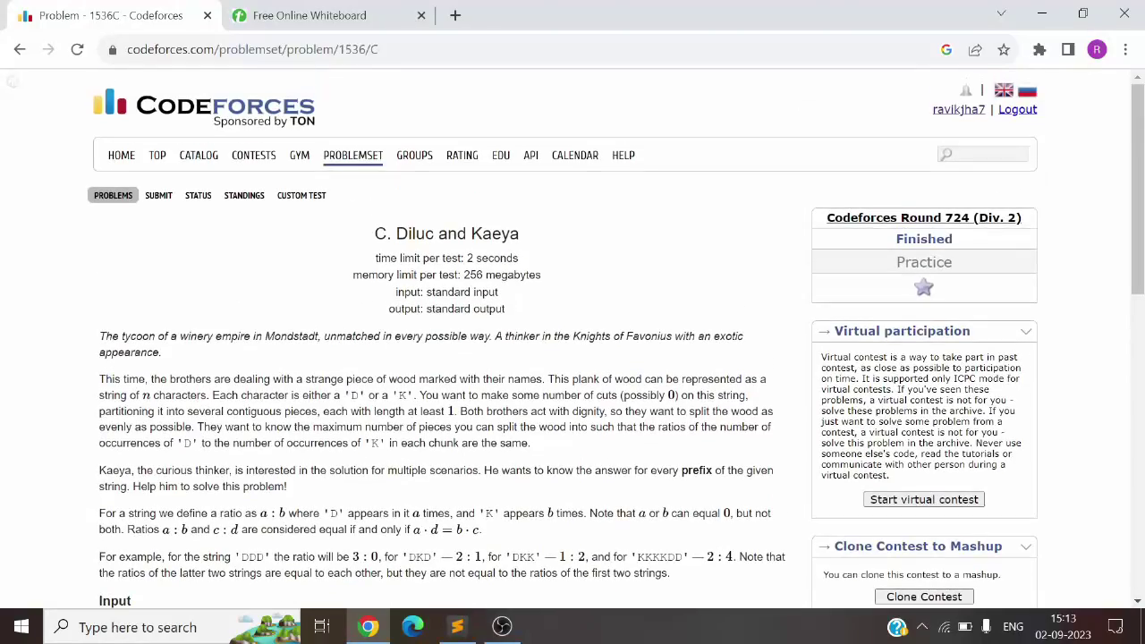
{"action": "scroll", "coordinate": [498, 320], "scroll_direction": "down", "scroll_amount": 2}
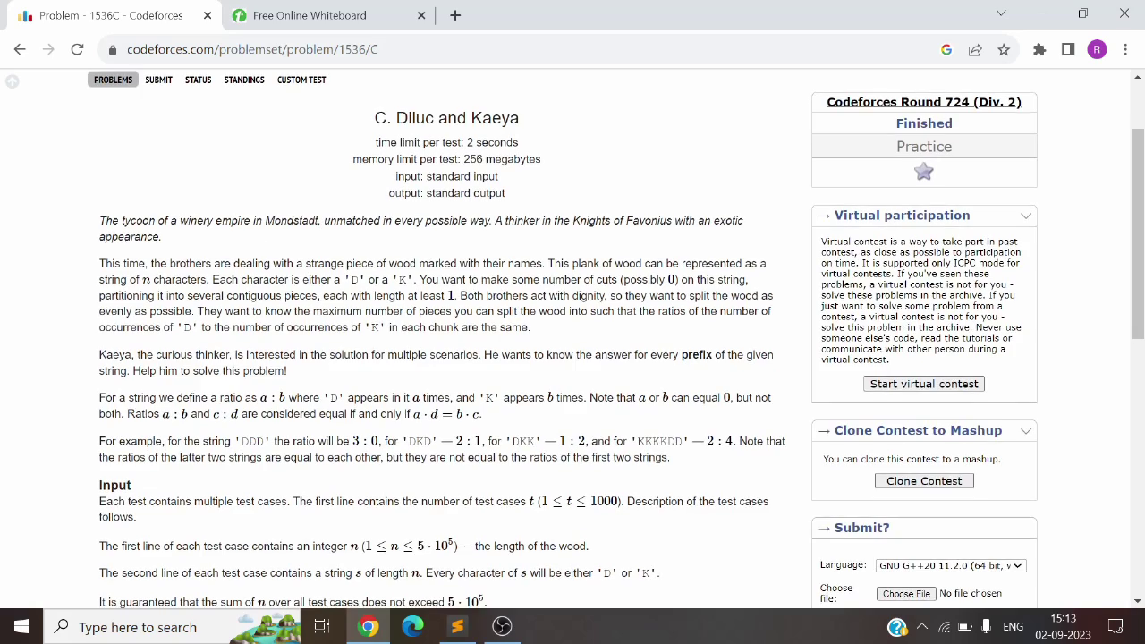
{"action": "scroll", "coordinate": [499, 321], "scroll_direction": "down", "scroll_amount": 1}
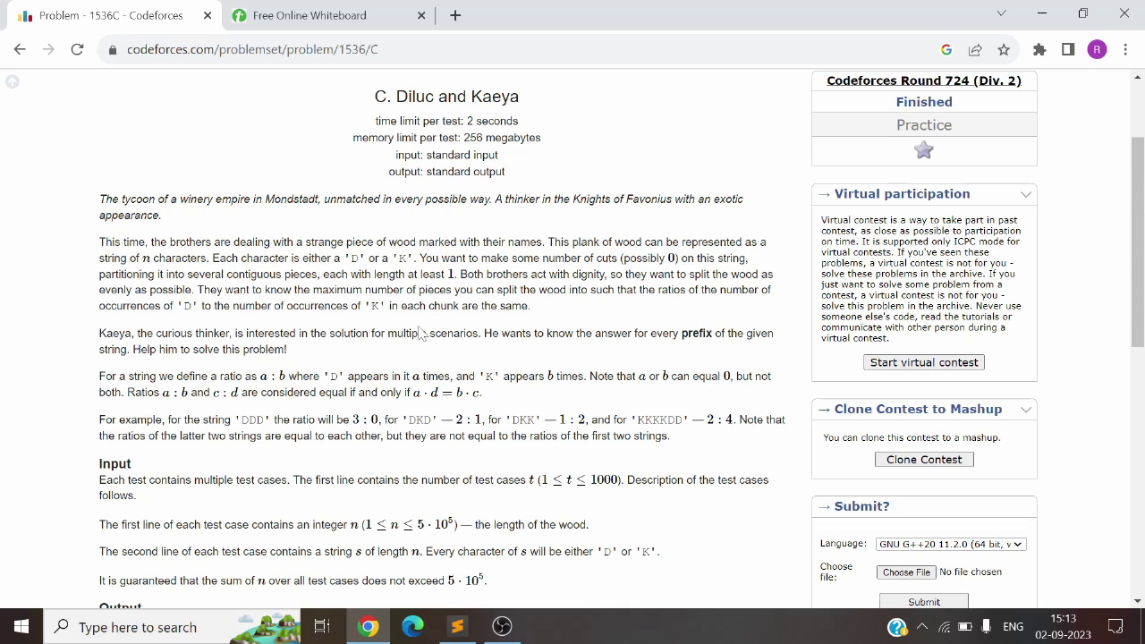
{"action": "scroll", "coordinate": [393, 358], "scroll_direction": "down", "scroll_amount": 1}
Switch to the online whiteboard, highlight the DDK example, and place the text cursor on the empty line below it.
{"action": "left_click", "coordinate": [288, 15]}
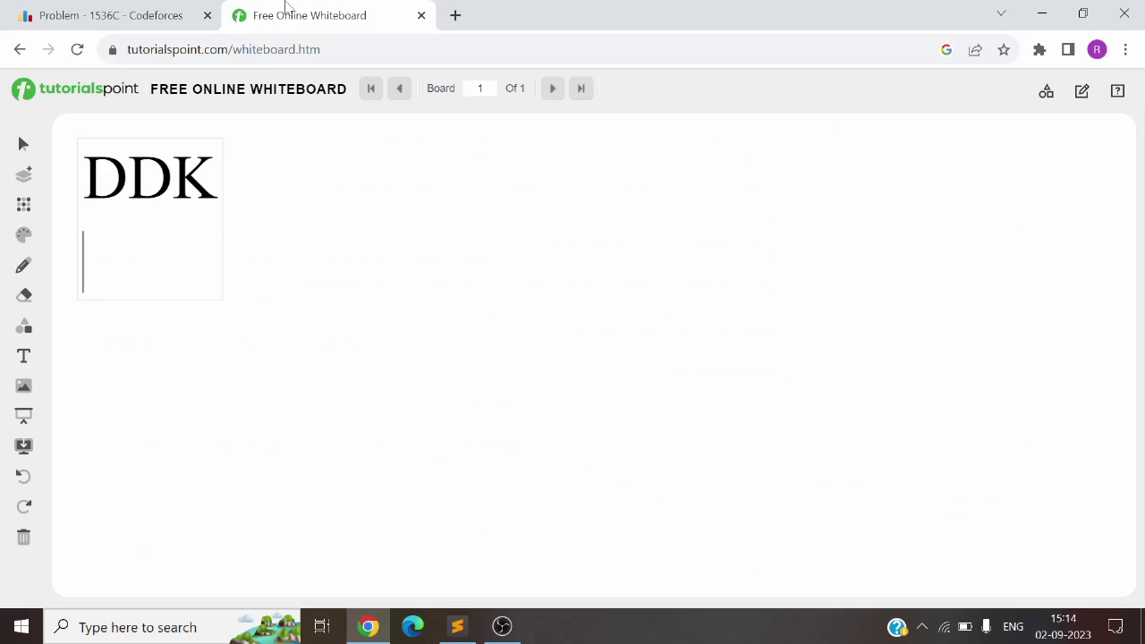
{"action": "double_click", "coordinate": [172, 181]}
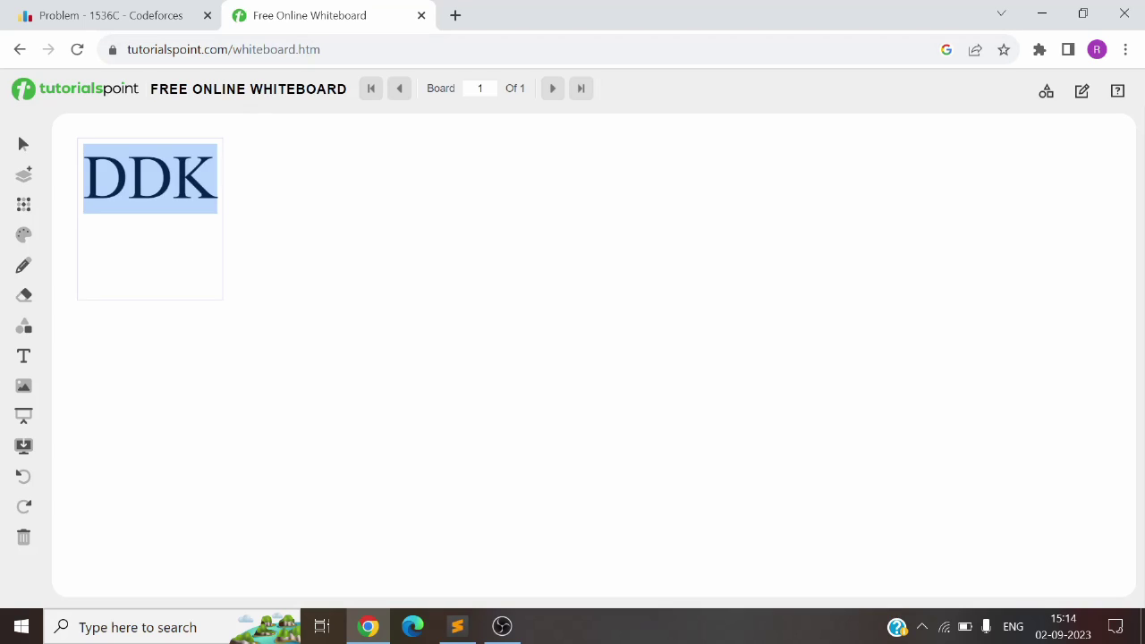
{"action": "left_click", "coordinate": [172, 181]}
{"action": "double_click", "coordinate": [171, 179]}
{"action": "left_click", "coordinate": [171, 179]}
{"action": "double_click", "coordinate": [172, 179]}
{"action": "left_click", "coordinate": [83, 261]}
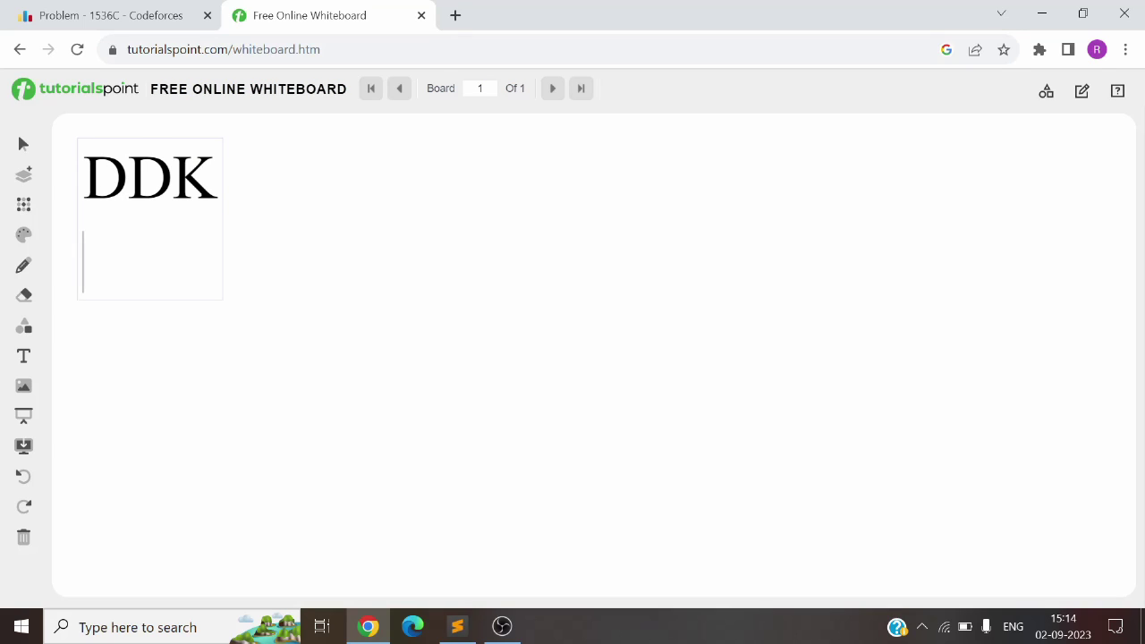
Write the lines "Pairs" and "Same ratio of D and K" below the DDK example.
{"action": "type", "text": "Pairs"}
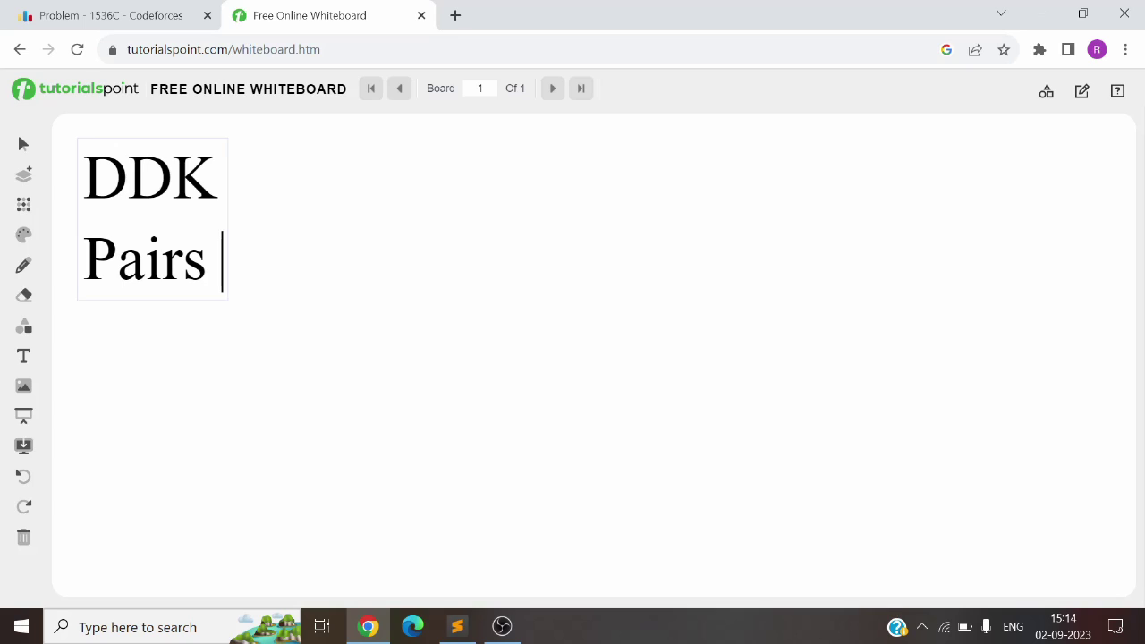
{"action": "key", "text": "BackSpace"}
{"action": "key", "text": "Return"}
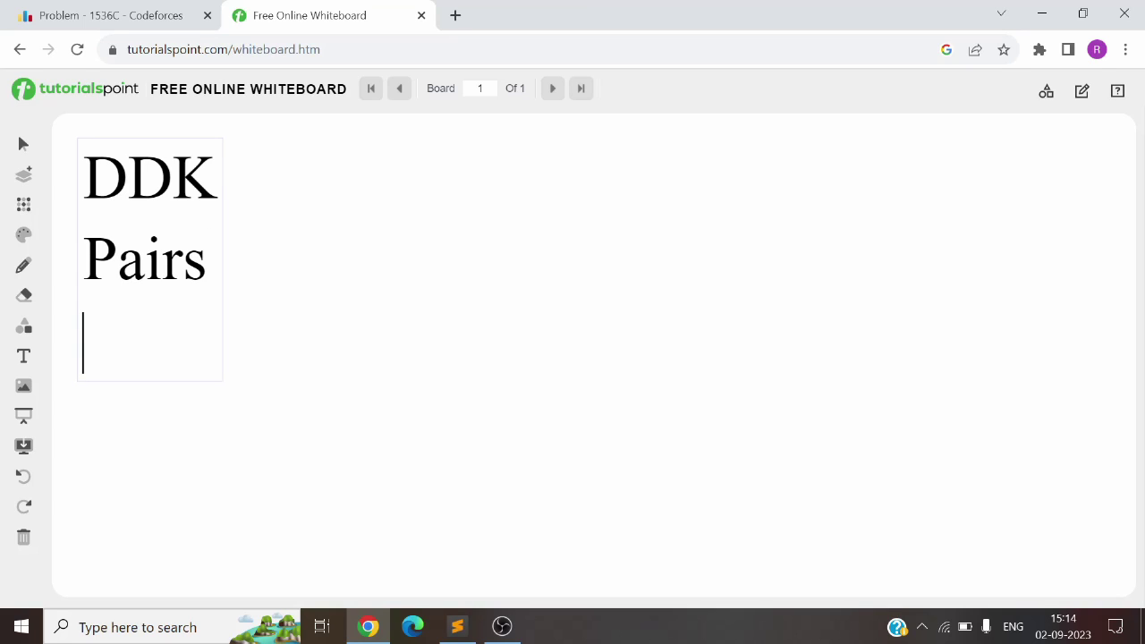
{"action": "type", "text": "Same ratio of D and K"}
{"action": "key", "text": "Return"}
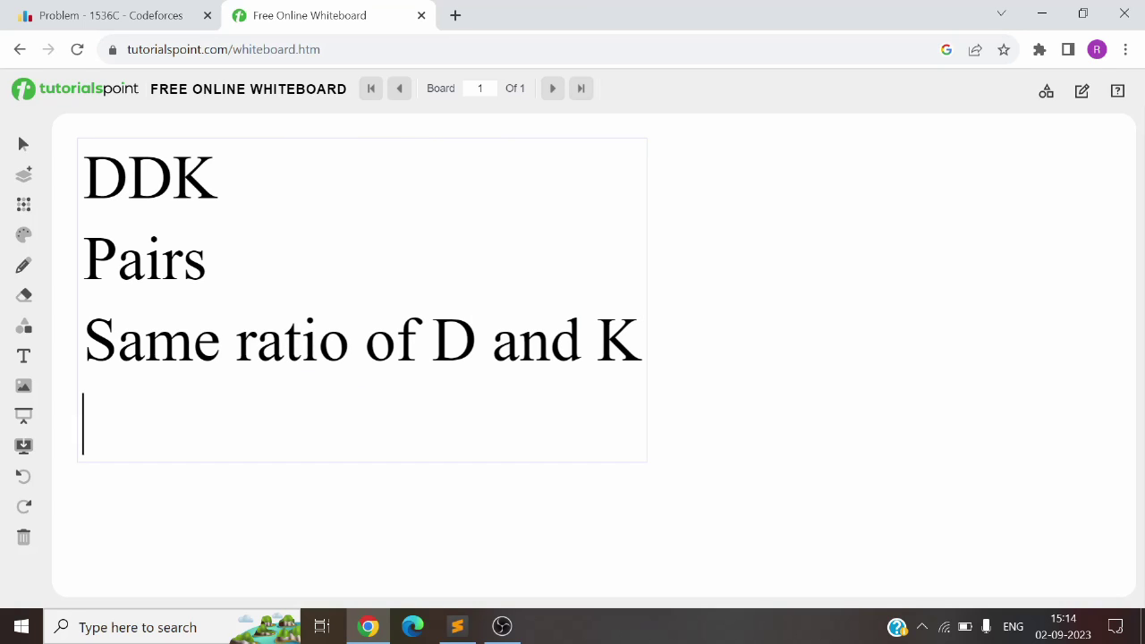
Add the line "1 Pair - 2 D & 2 K" to the notes and extend the example string to DDKK.
{"action": "type", "text": "1 "}
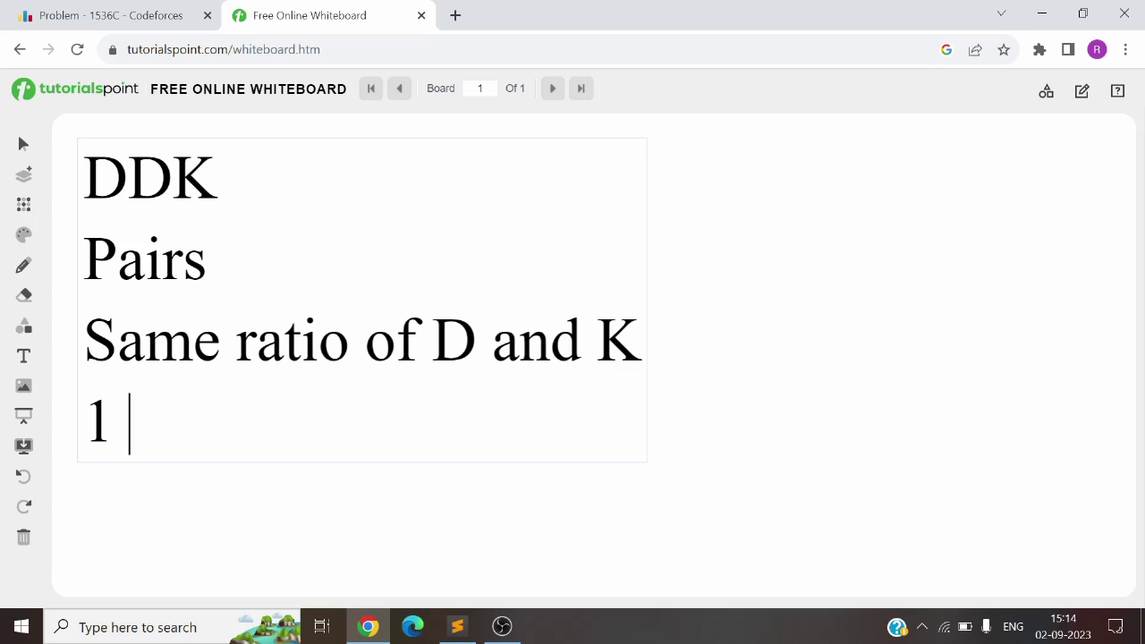
{"action": "type", "text": "Pair -"}
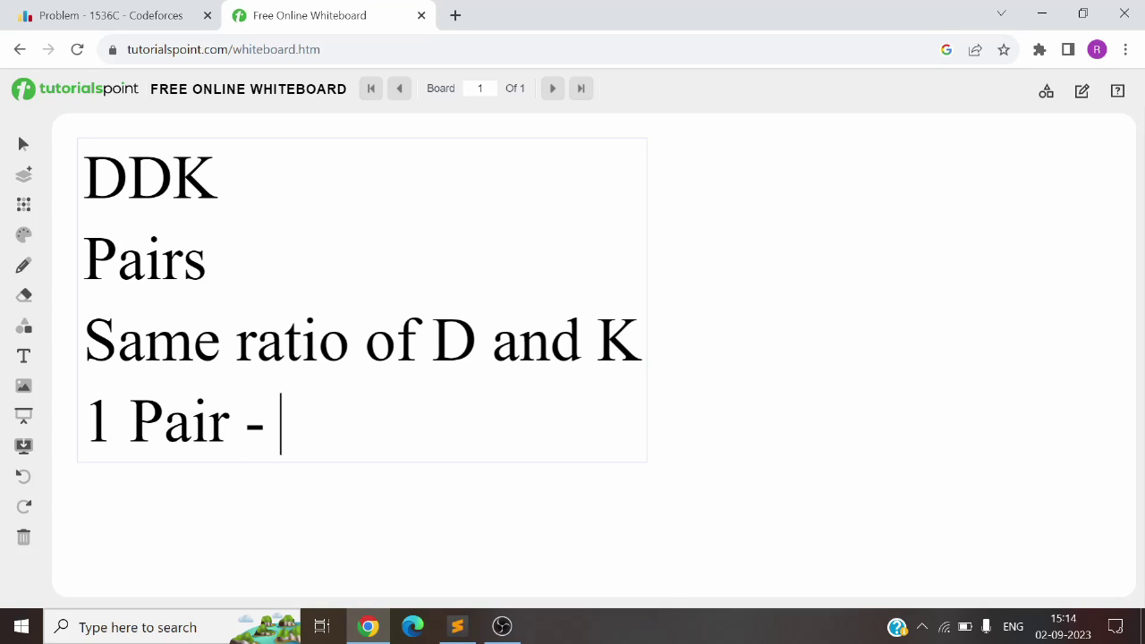
{"action": "left_click", "coordinate": [217, 181]}
{"action": "type", "text": "K"}
{"action": "left_click", "coordinate": [281, 423]}
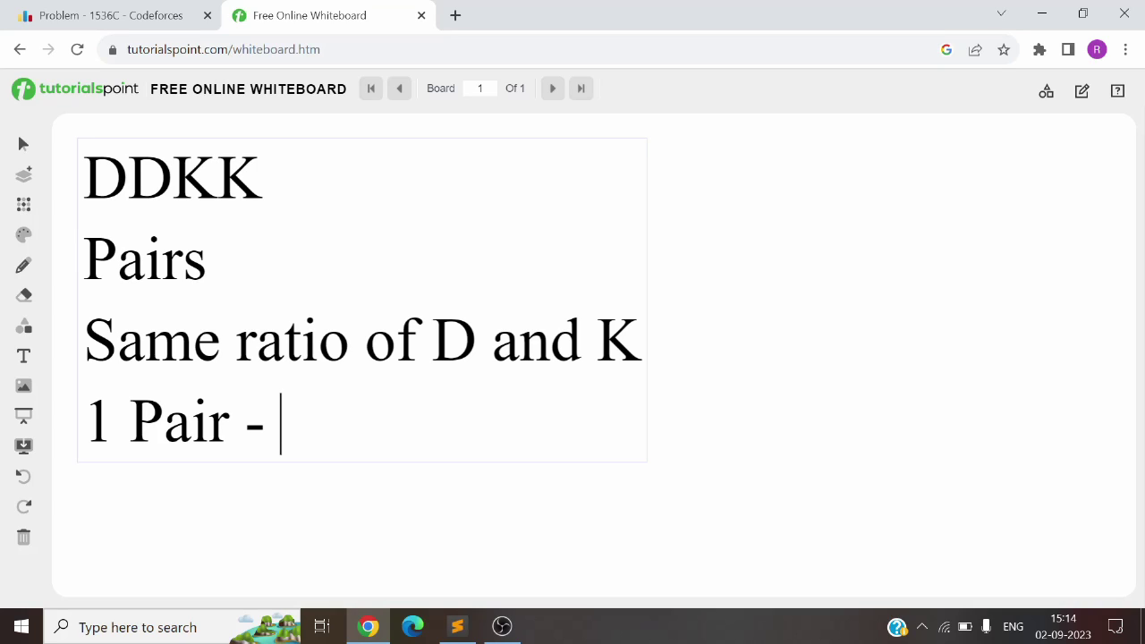
{"action": "type", "text": "2 D "}
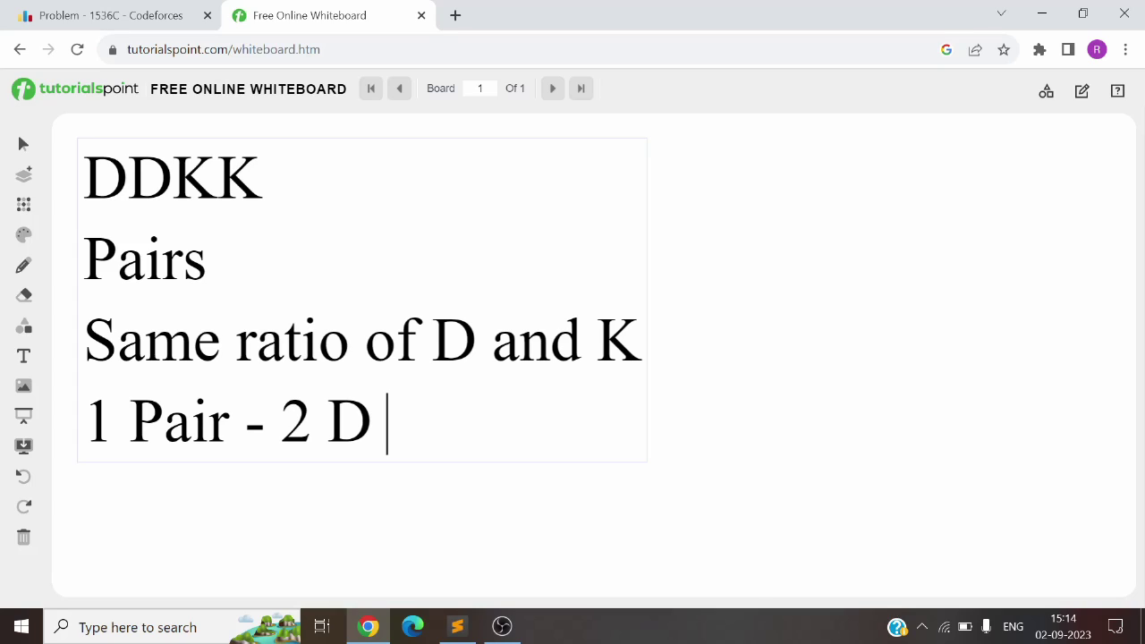
{"action": "type", "text": "& 2 K"}
Add the line "2 Pairs - 1 D & 1 K", highlighting it and the DDKK string.
{"action": "key", "text": "Return"}
{"action": "type", "text": "2 Pairs - "}
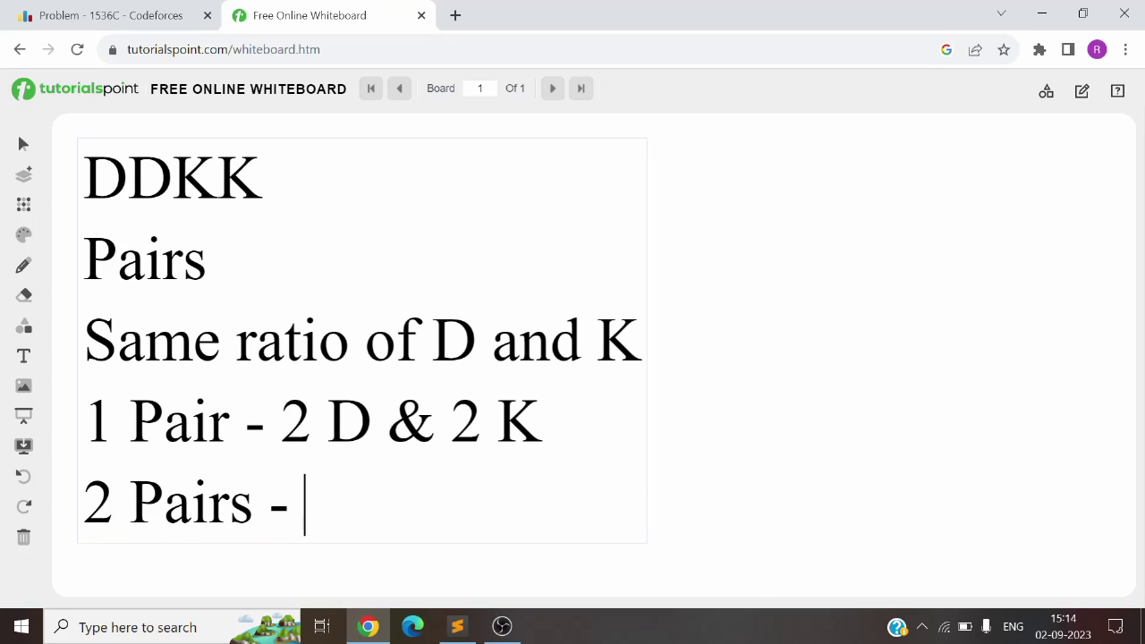
{"action": "type", "text": "1 D & "}
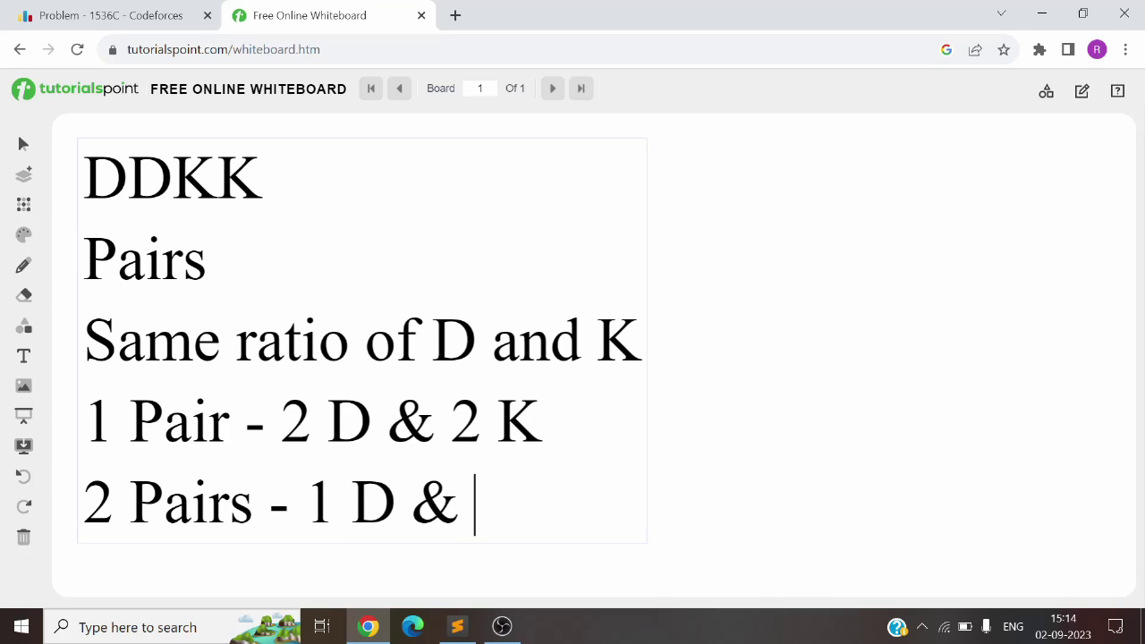
{"action": "type", "text": "1 K"}
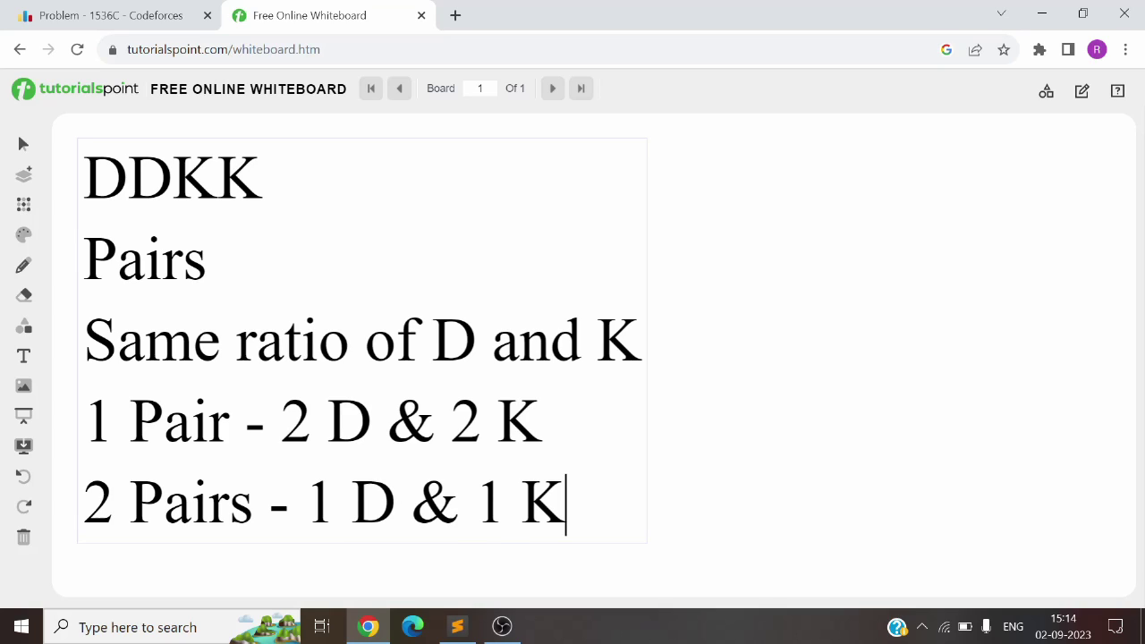
{"action": "left_click_drag", "start_coordinate": [568, 503], "coordinate": [4, 510]}
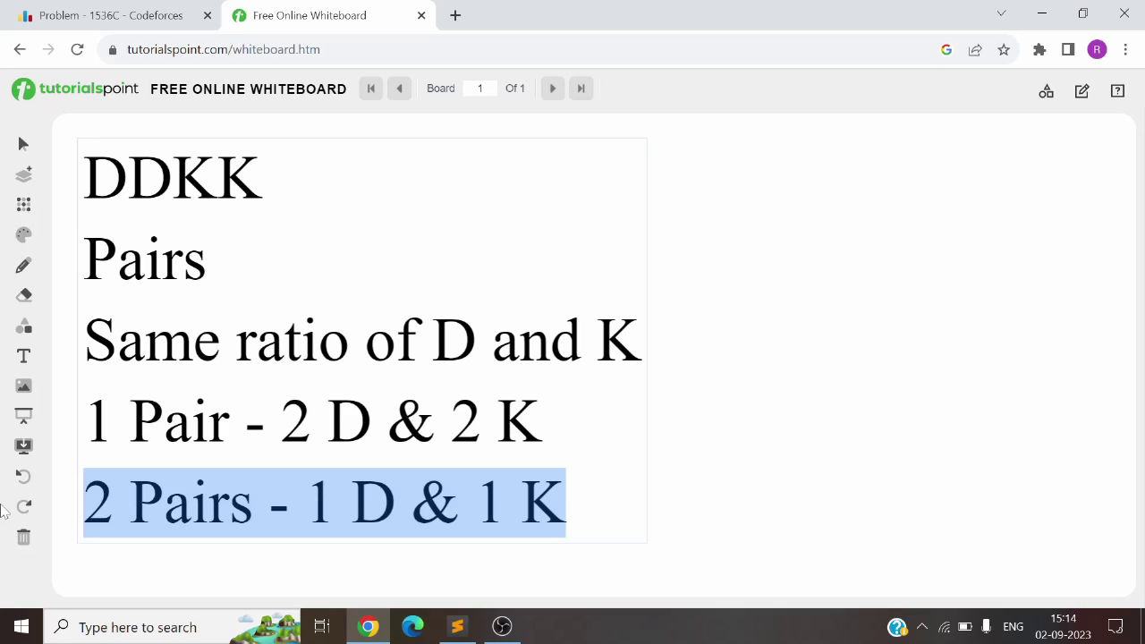
{"action": "left_click_drag", "start_coordinate": [263, 181], "coordinate": [54, 182]}
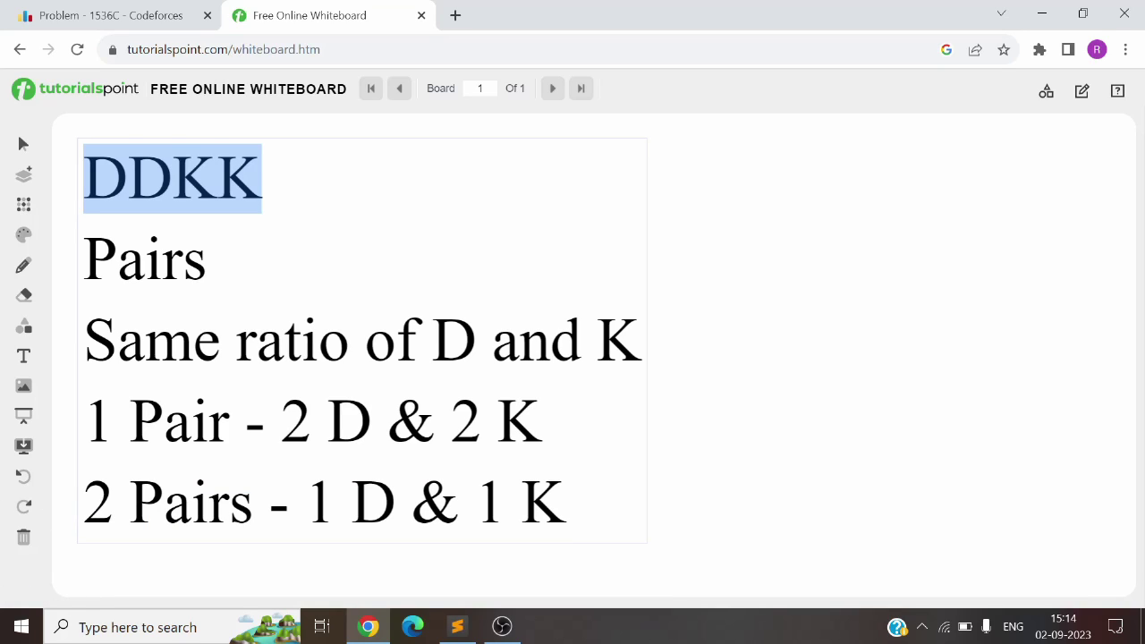
Delete all notes below the example string, shorten it to DDK, and start a new line beneath it.
{"action": "key", "text": "ctrl+End"}
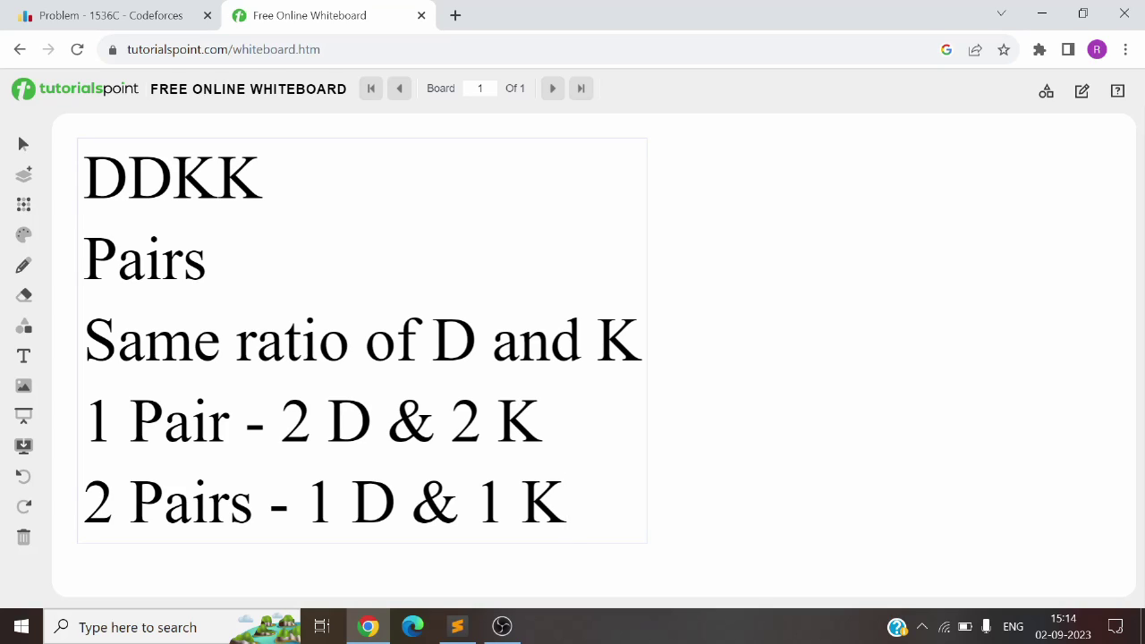
{"action": "key", "text": "ctrl+shift+Left"}
{"action": "key", "text": "ctrl+shift+Left"}
{"action": "key", "text": "ctrl+shift+Left"}
{"action": "left_click_drag", "start_coordinate": [412, 503], "coordinate": [20, 267]}
{"action": "key", "text": "BackSpace"}
{"action": "key", "text": "BackSpace"}
{"action": "key", "text": "BackSpace"}
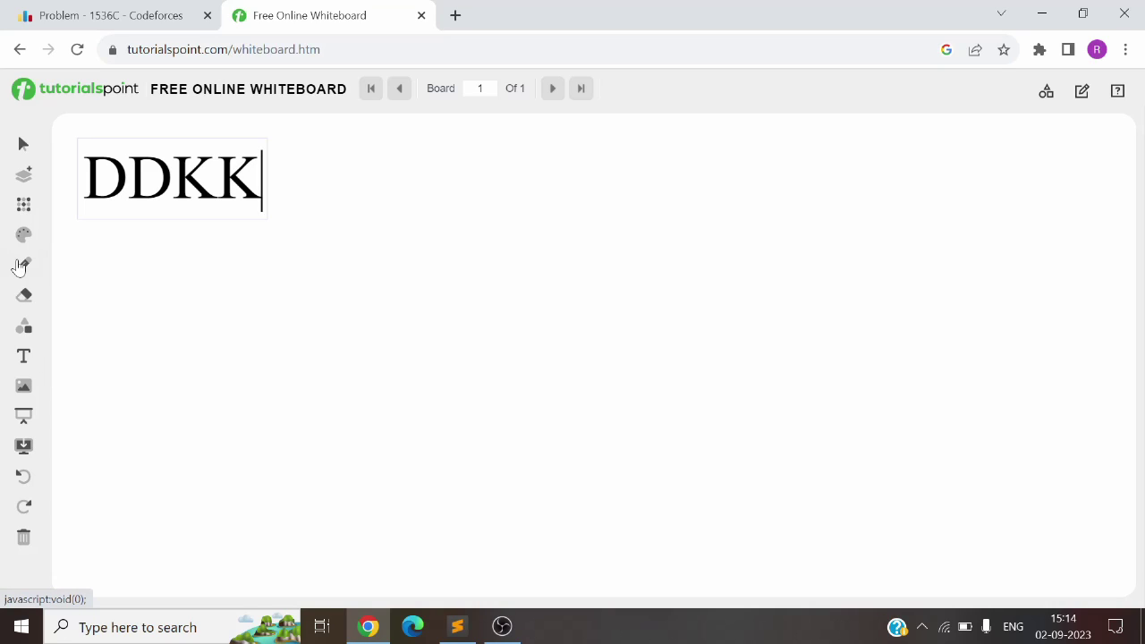
{"action": "key", "text": "Return"}
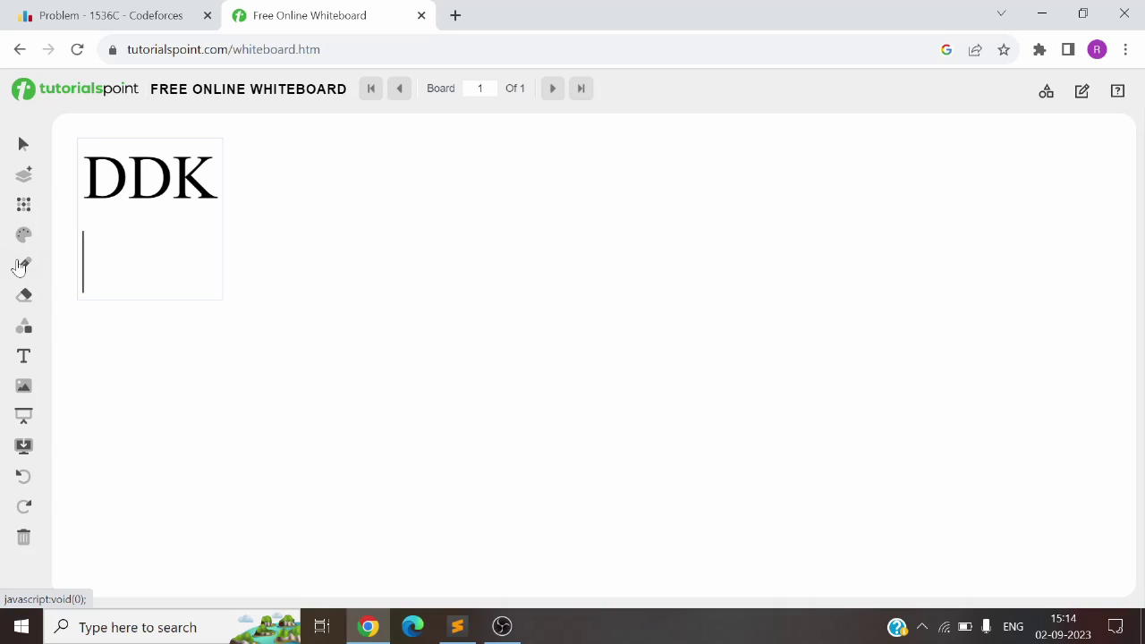
List the example's prefixes D, DD and DDK on separate lines below it.
{"action": "type", "text": "D"}
{"action": "key", "text": "Return"}
{"action": "type", "text": "D"}
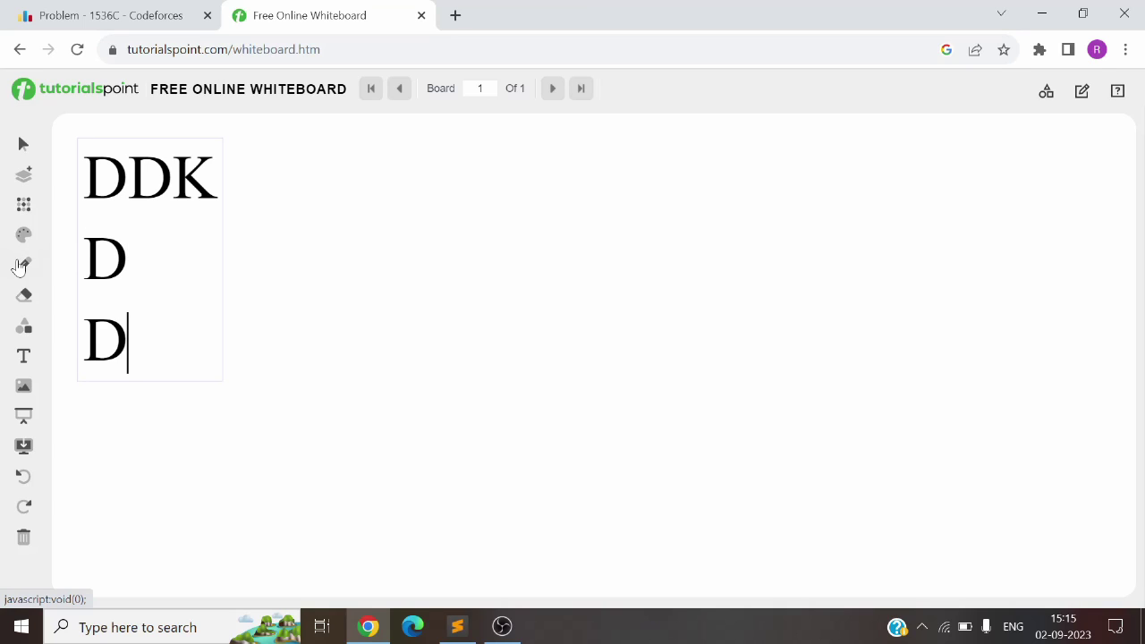
{"action": "type", "text": "D"}
{"action": "key", "text": "Return"}
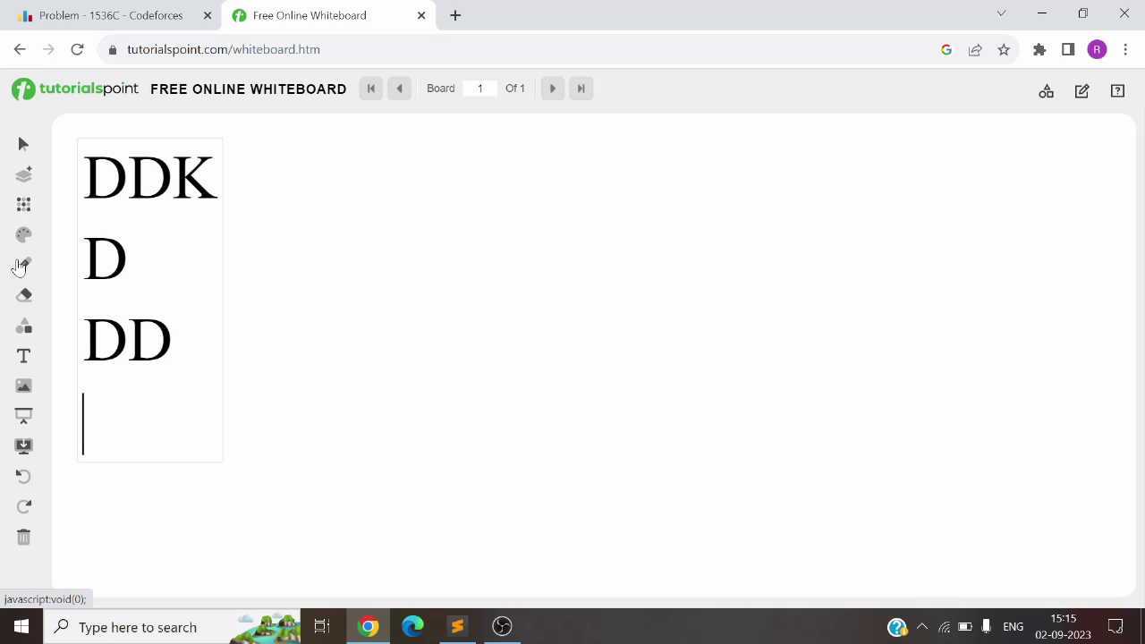
{"action": "type", "text": "DDK"}
Annotate the prefix D with "- 1 Pair - 1 D & 0 K".
{"action": "key", "text": "Up"}
{"action": "key", "text": "Up"}
{"action": "type", "text": "- "}
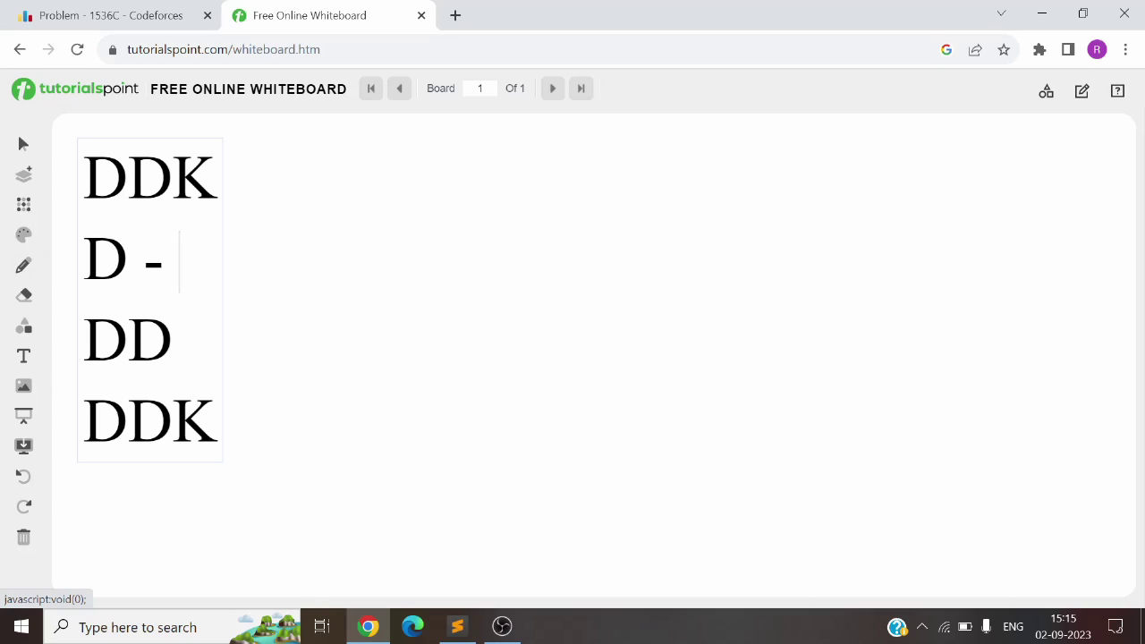
{"action": "type", "text": "1"}
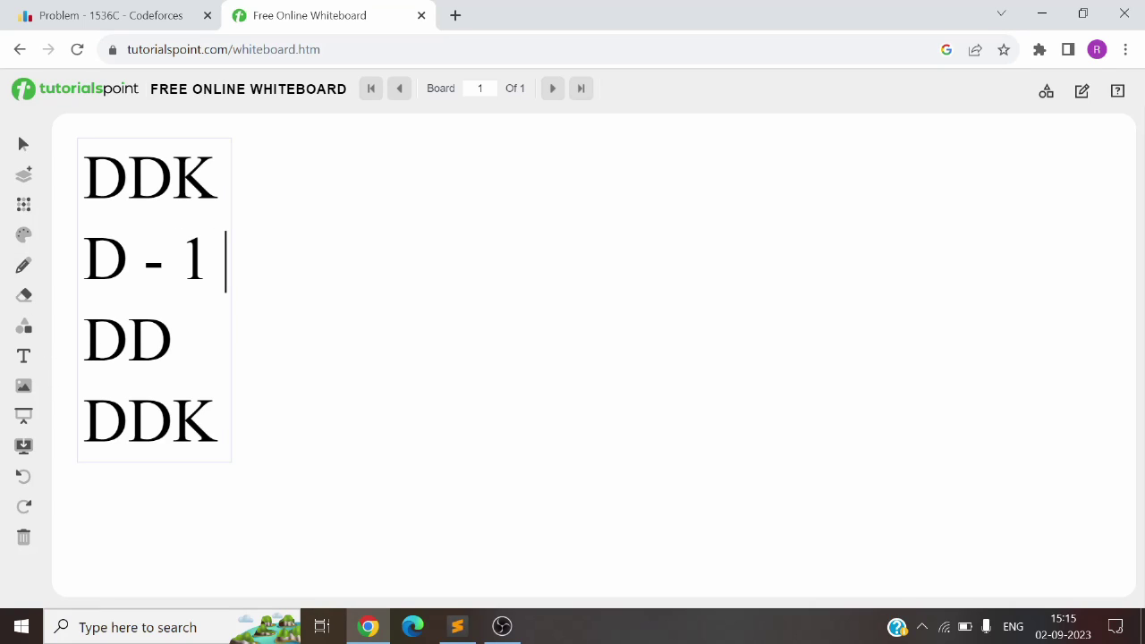
{"action": "type", "text": " Pair - "}
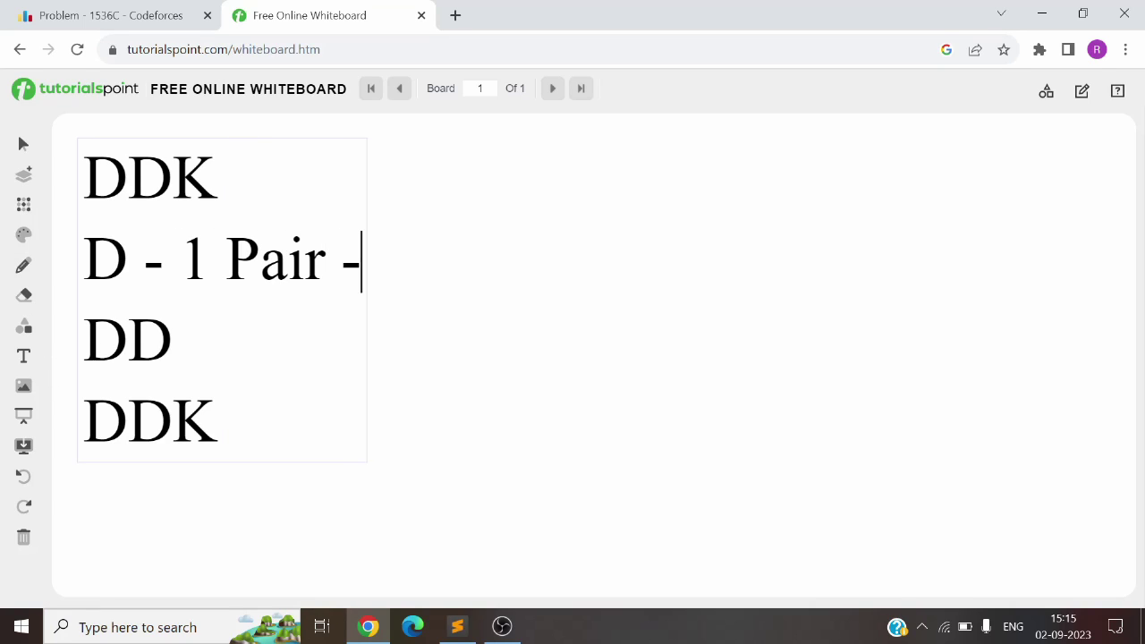
{"action": "type", "text": "1d"}
{"action": "key", "text": "BackSpace"}
{"action": "key", "text": "BackSpace"}
{"action": "type", "text": "D & "}
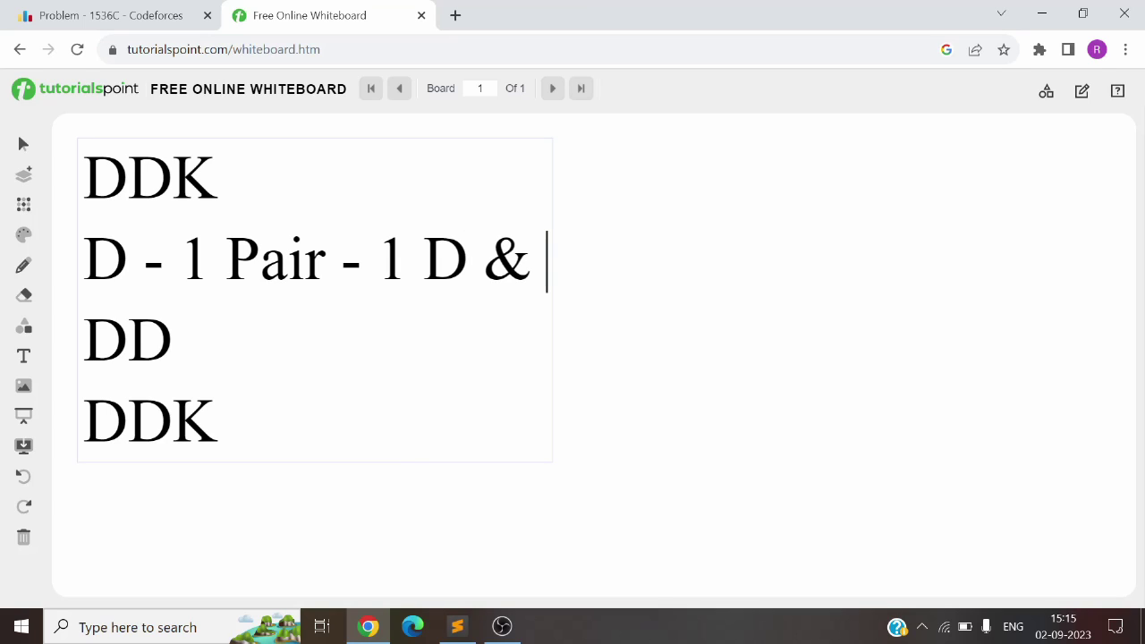
{"action": "type", "text": "0 K"}
Annotate the prefix DD with "- 2 Pairs - 1 D & 0 K" and highlight its D count.
{"action": "key", "text": "Left"}
{"action": "key", "text": "Down"}
{"action": "type", "text": "- "}
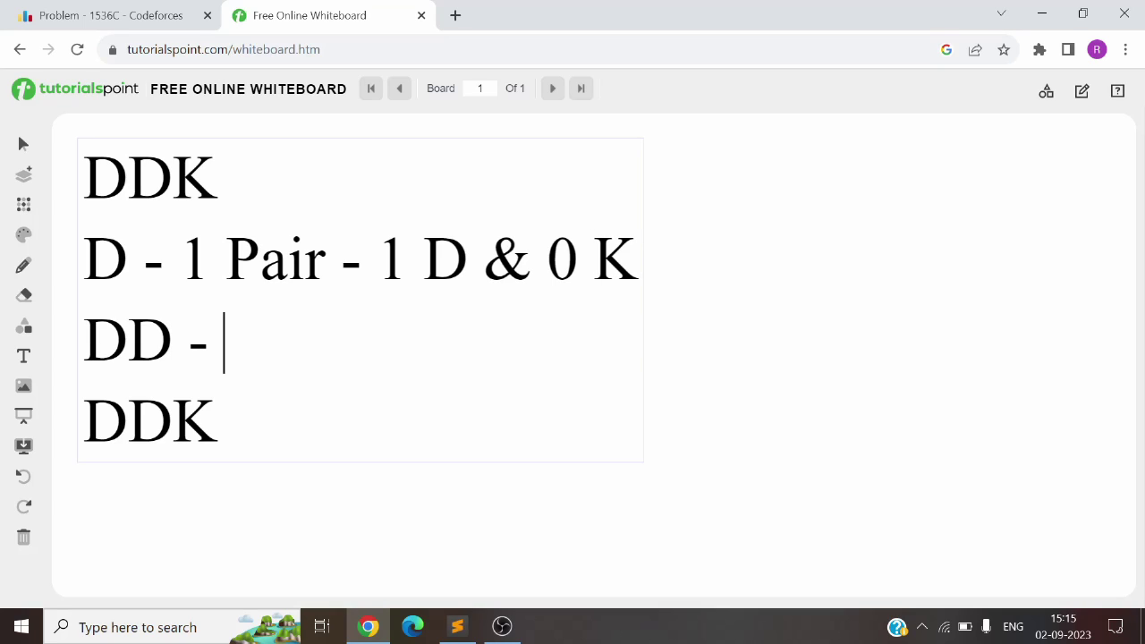
{"action": "type", "text": "2 Pairs - 1 D "}
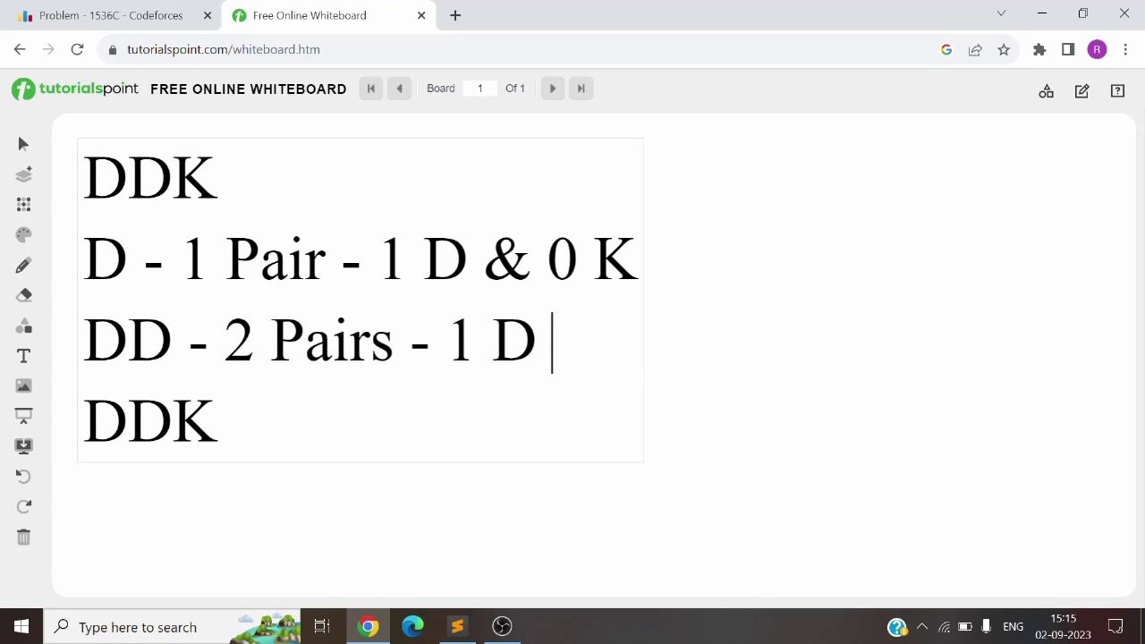
{"action": "type", "text": "& 0 K"}
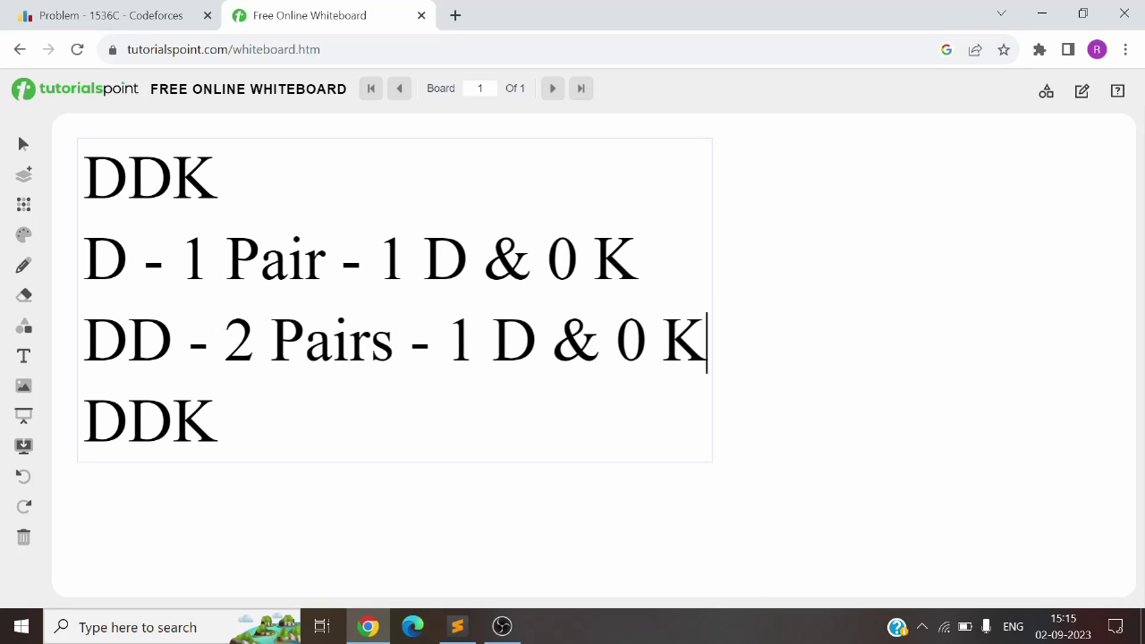
{"action": "double_click", "coordinate": [455, 342]}
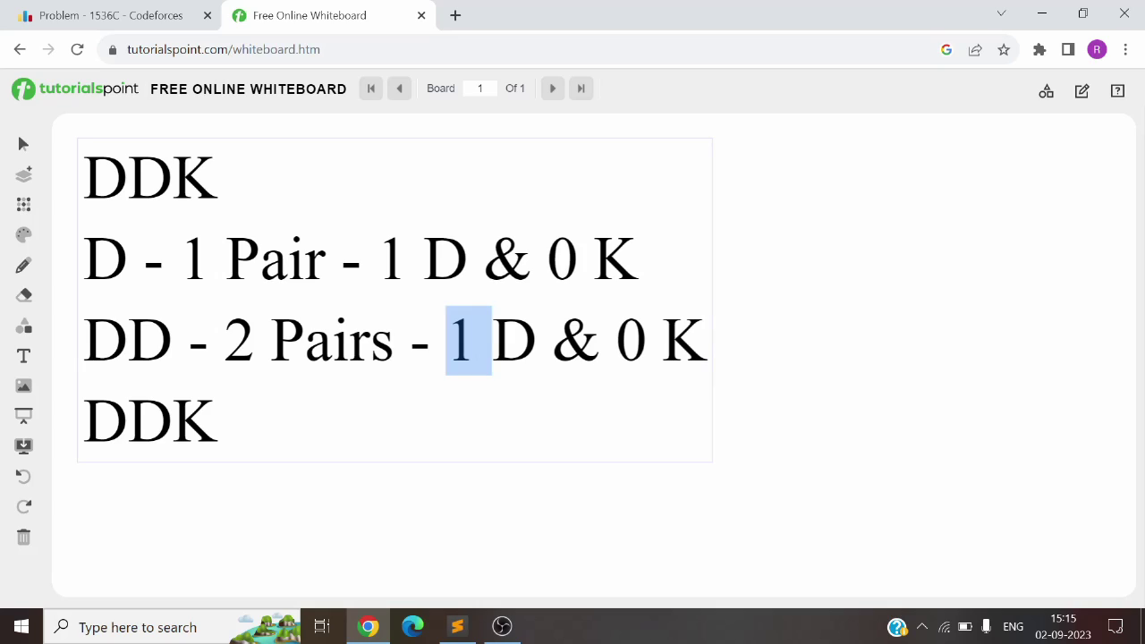
Annotate the prefix DDK with "- 2 Pairs - 1 D & 1 K - 1 D & 0 K".
{"action": "left_click", "coordinate": [217, 423]}
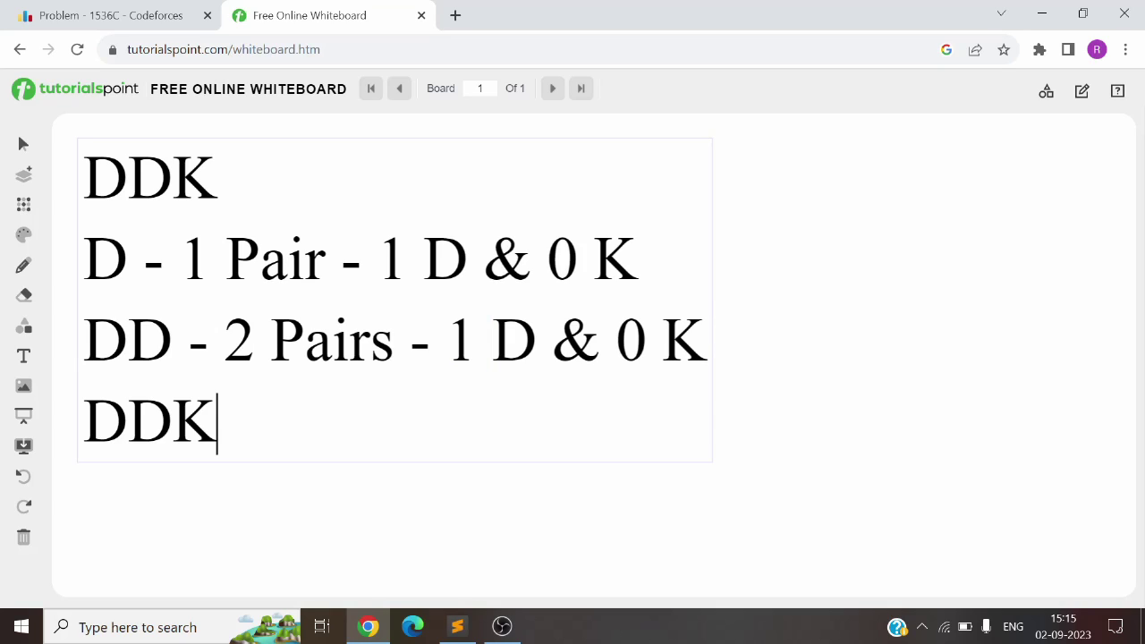
{"action": "type", "text": "- 2 Pairs"}
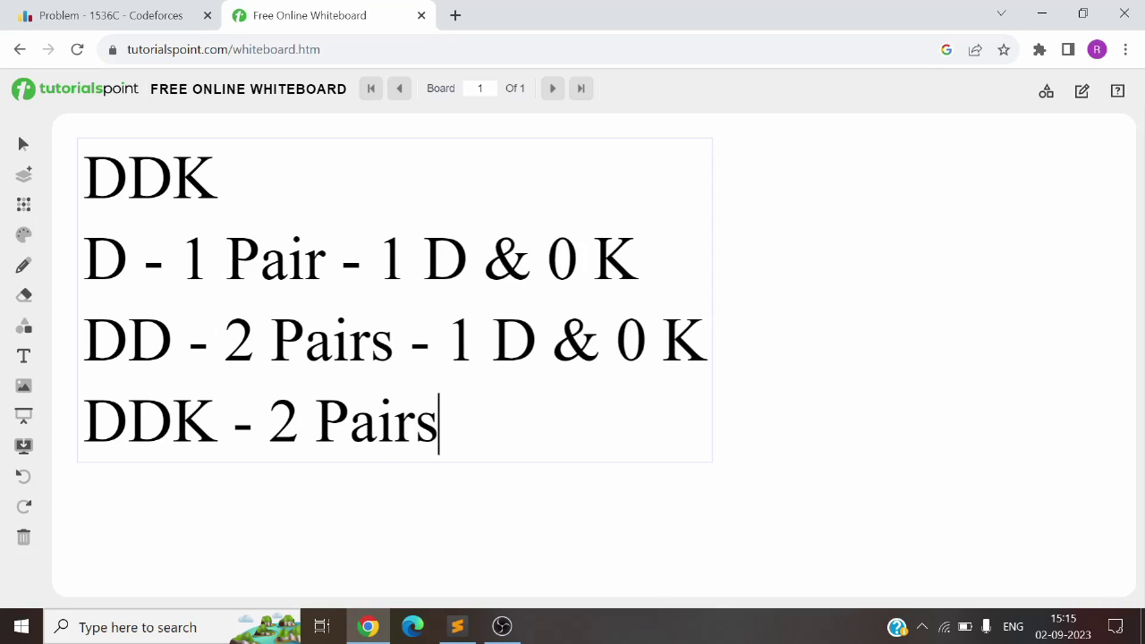
{"action": "type", "text": " - 1 D & 1"}
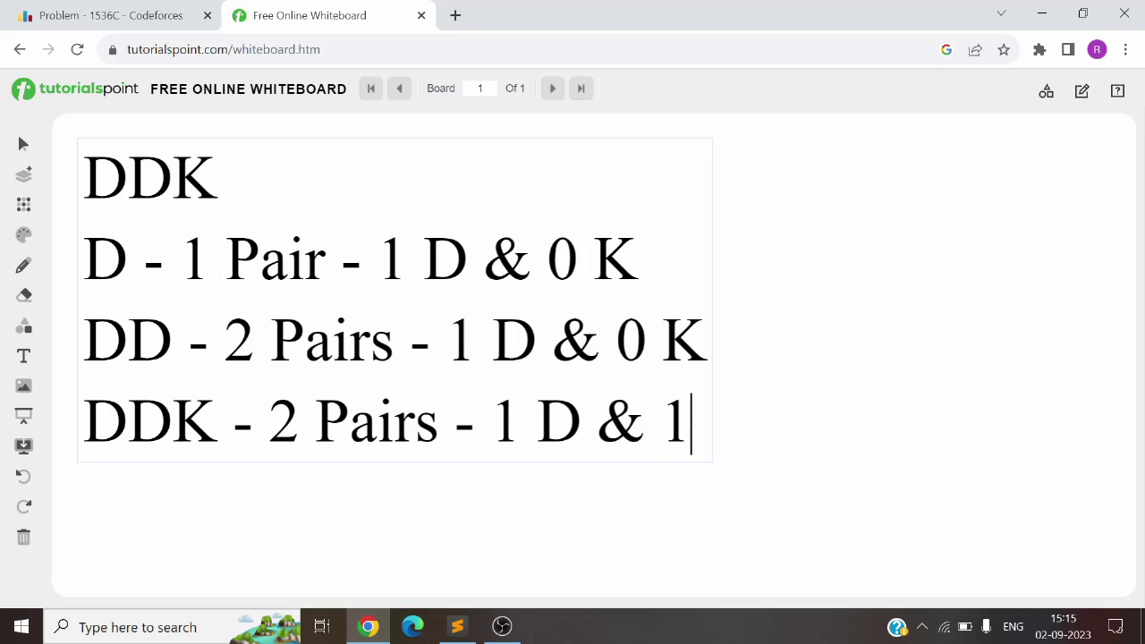
{"action": "type", "text": " K - "}
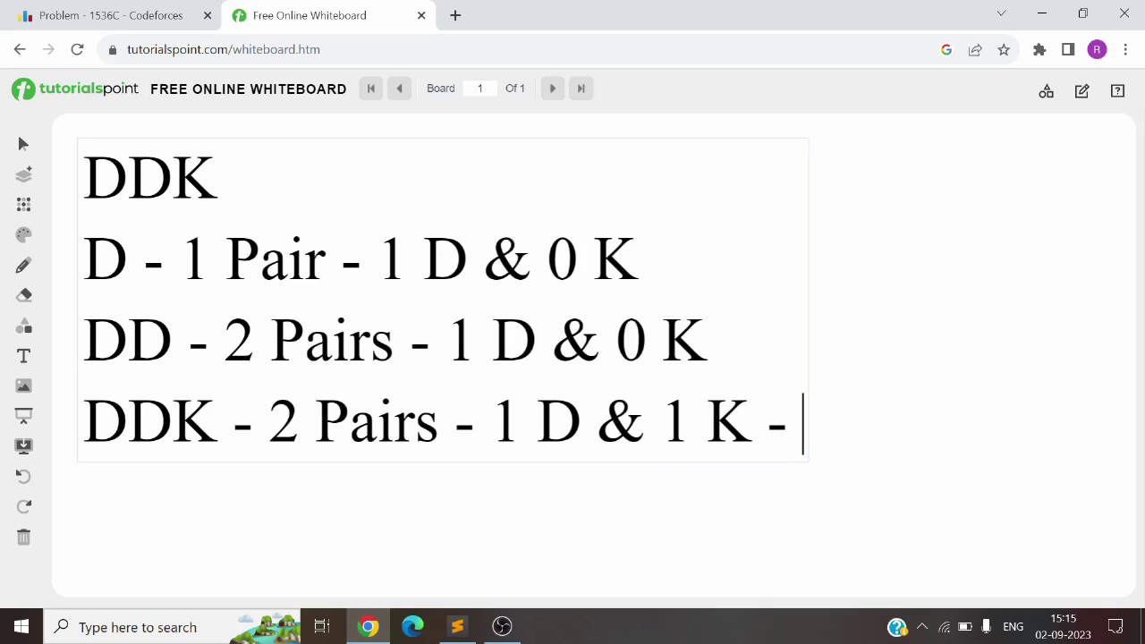
{"action": "type", "text": "1 D & "}
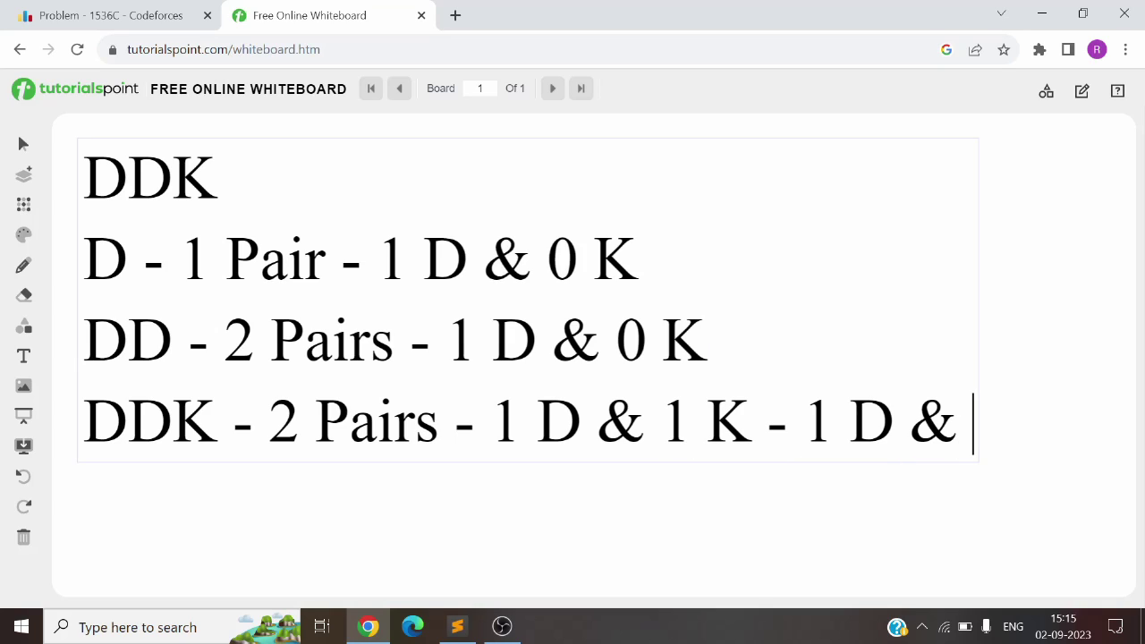
{"action": "type", "text": "0 K"}
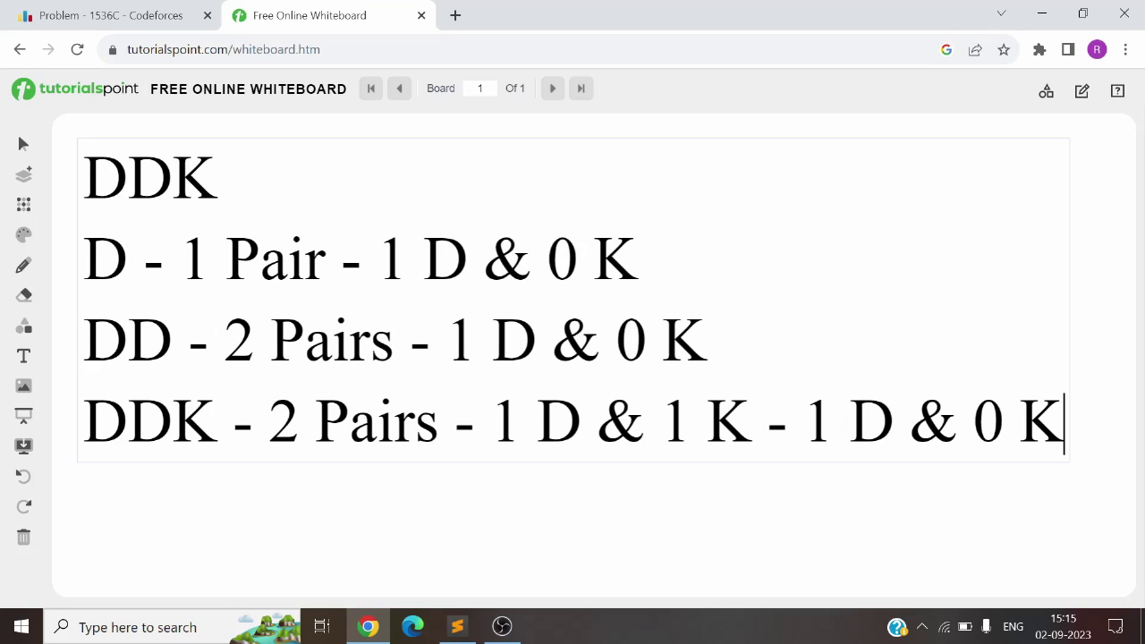
Remove the D and K counts from the DDK prefix line and change its pair count to 1 Pair.
{"action": "left_click_drag", "start_coordinate": [492, 421], "coordinate": [1065, 420]}
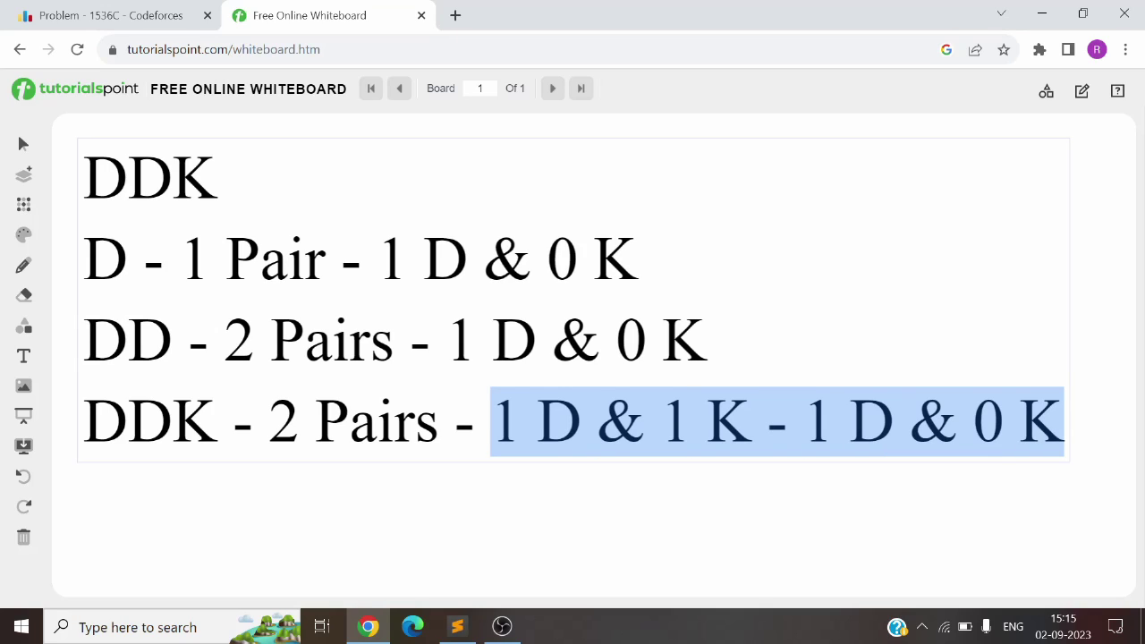
{"action": "key", "text": "BackSpace"}
{"action": "key", "text": "Left"}
{"action": "key", "text": "Left"}
{"action": "key", "text": "Left"}
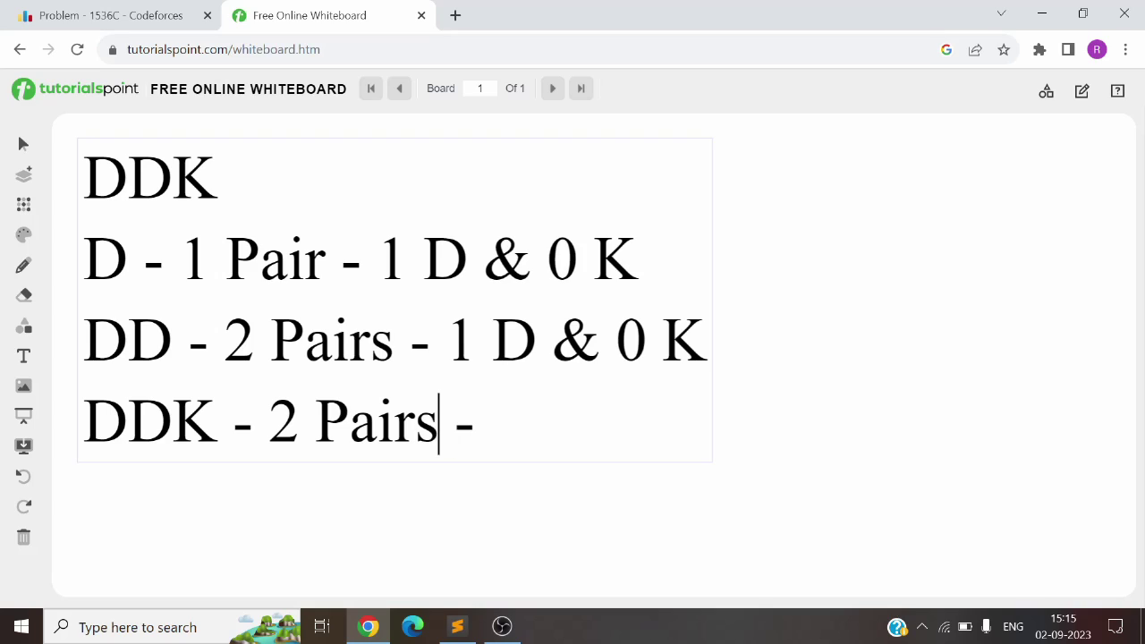
{"action": "key", "text": "BackSpace"}
{"action": "key", "text": "Left"}
{"action": "key", "text": "Left"}
{"action": "key", "text": "Left"}
{"action": "key", "text": "Left"}
{"action": "key", "text": "Left"}
{"action": "key", "text": "Right"}
{"action": "key", "text": "BackSpace"}
{"action": "type", "text": "1"}
Complete the DDK prefix line with the counts "2 D & 1 K" after the pair note.
{"action": "key", "text": "Right"}
{"action": "key", "text": "Right"}
{"action": "key", "text": "Right"}
{"action": "key", "text": "Right"}
{"action": "key", "text": "Right"}
{"action": "key", "text": "Right"}
{"action": "key", "text": "Right"}
{"action": "key", "text": "Right"}
{"action": "type", "text": "2 D "}
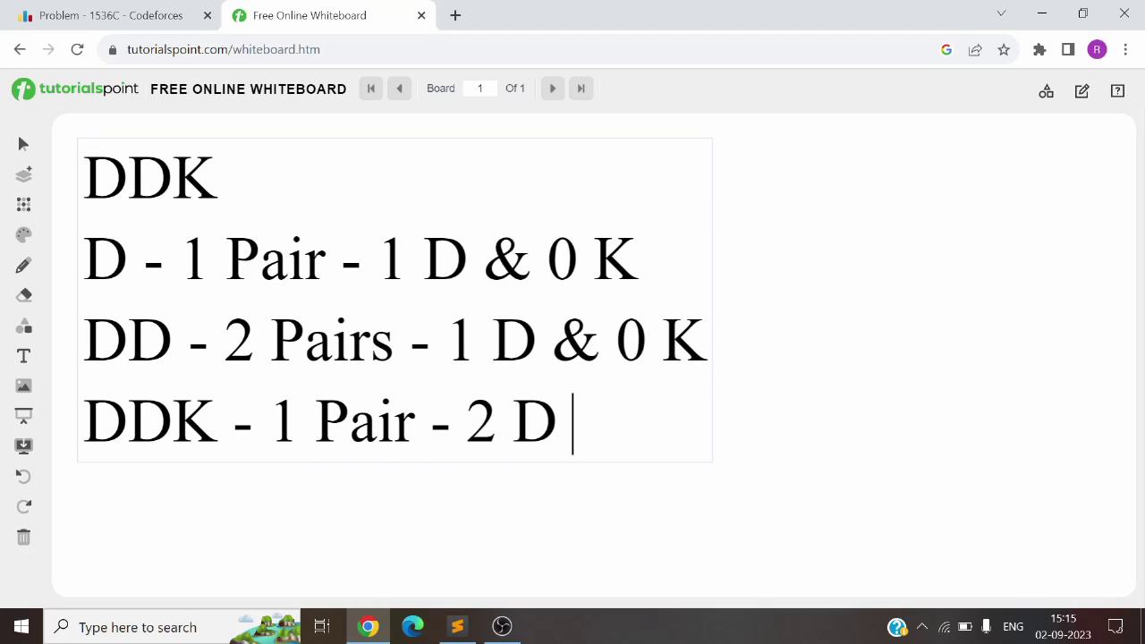
{"action": "type", "text": "& 1 K"}
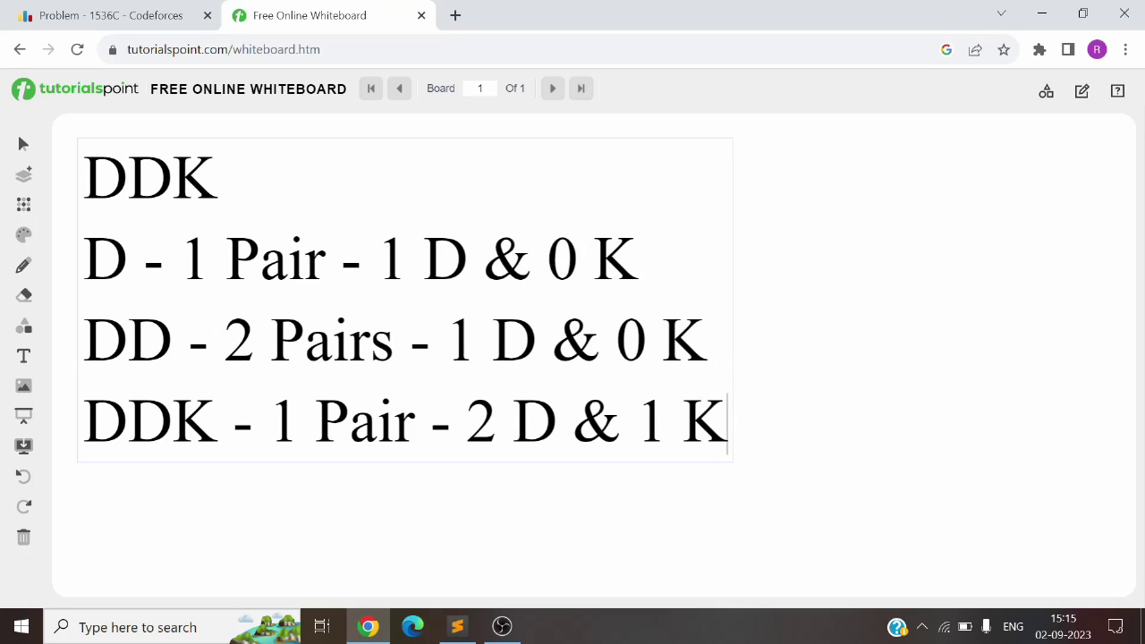
Highlight the D and K counts on the prefix D line and append the answer "- 1" to it.
{"action": "left_click_drag", "start_coordinate": [378, 261], "coordinate": [423, 260]}
{"action": "key", "text": "shift+Right"}
{"action": "key", "text": "shift+Right"}
{"action": "key", "text": "shift+Right"}
{"action": "key", "text": "shift+Right"}
{"action": "key", "text": "shift+Right"}
{"action": "key", "text": "shift+Right"}
{"action": "key", "text": "shift+Right"}
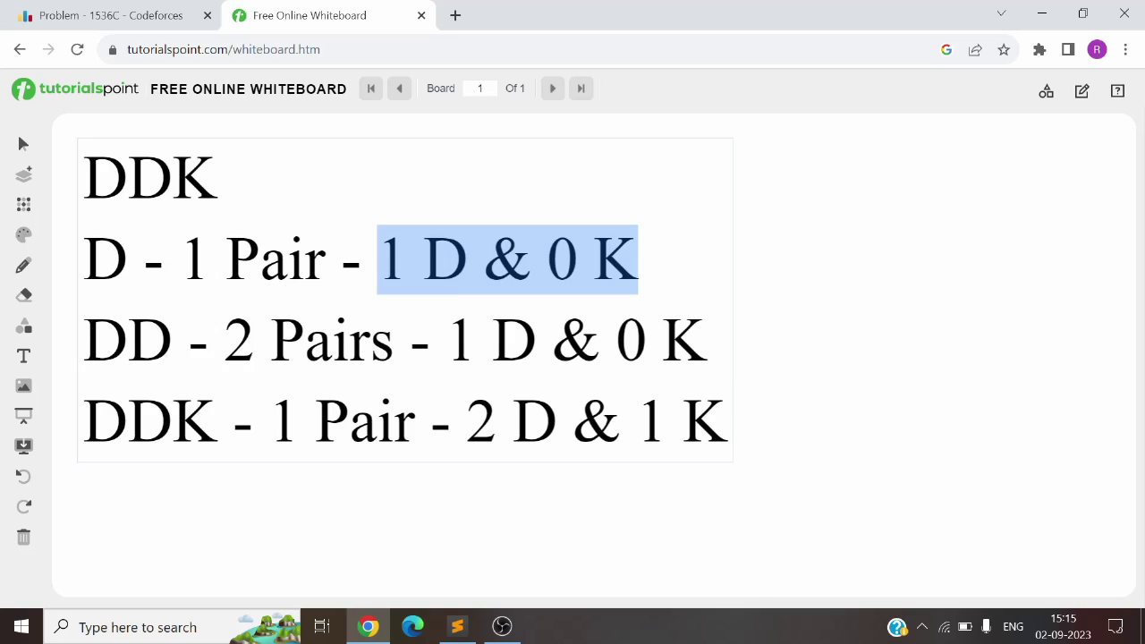
{"action": "key", "text": "Right"}
{"action": "type", "text": "- "}
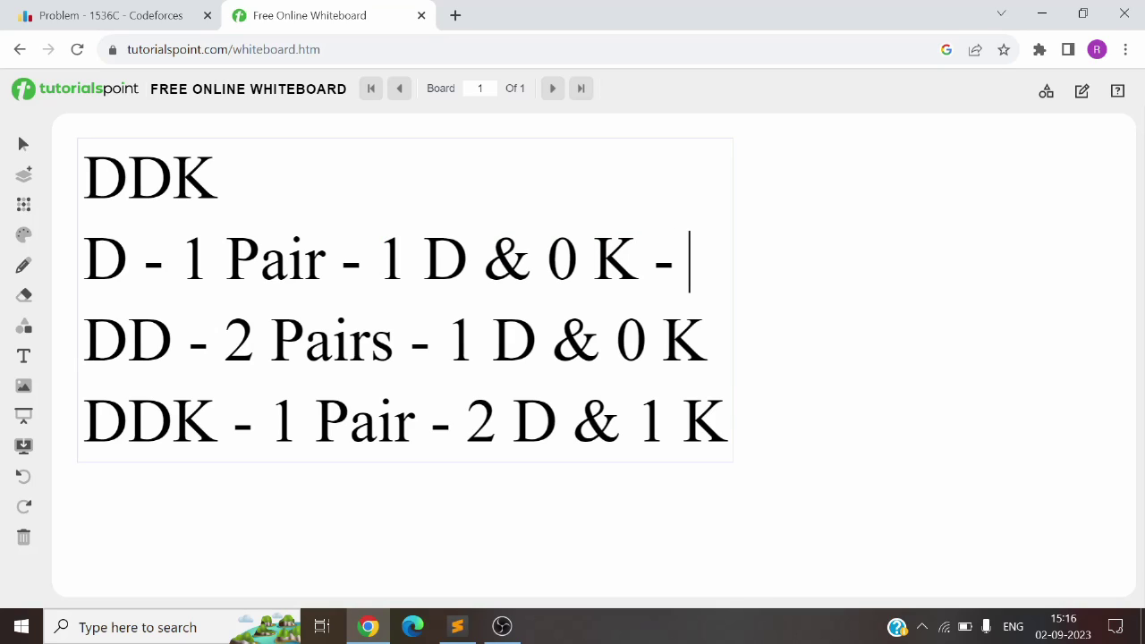
{"action": "type", "text": "1"}
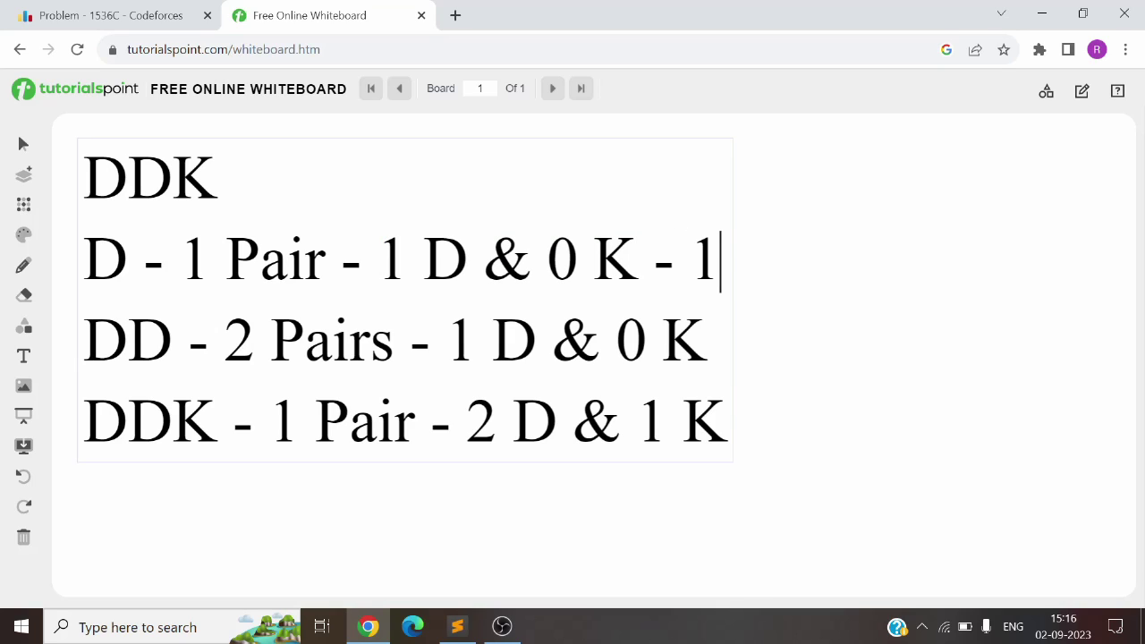
Append the answer "- 2" to the prefix DD line, highlighting its D and K counts along the way.
{"action": "key", "text": "Down"}
{"action": "type", "text": "-"}
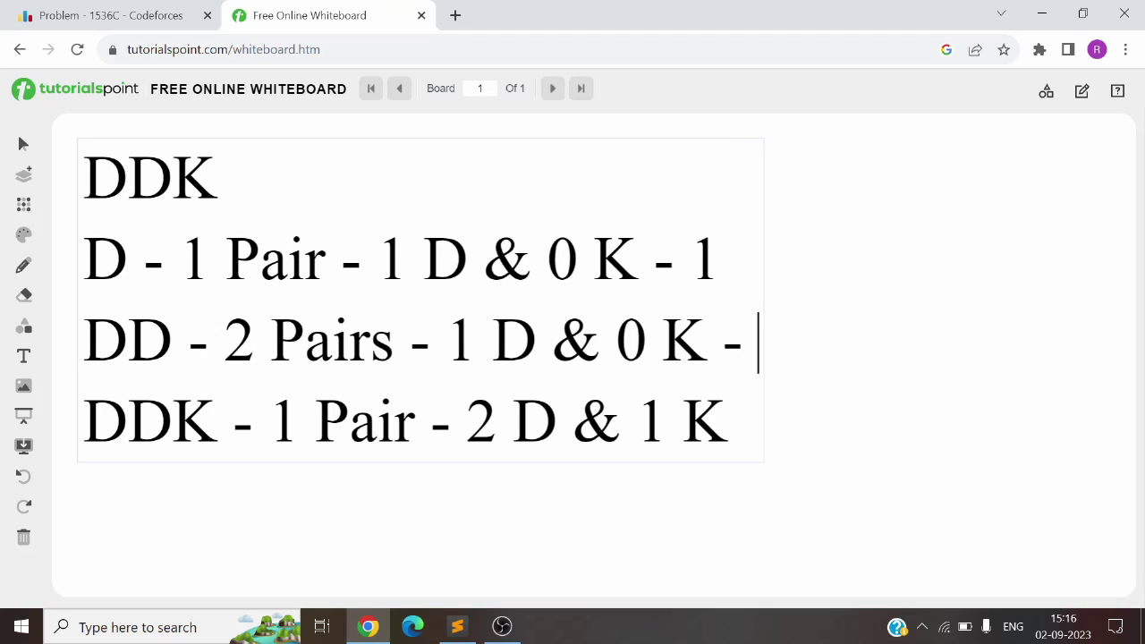
{"action": "left_click_drag", "start_coordinate": [446, 342], "coordinate": [707, 342]}
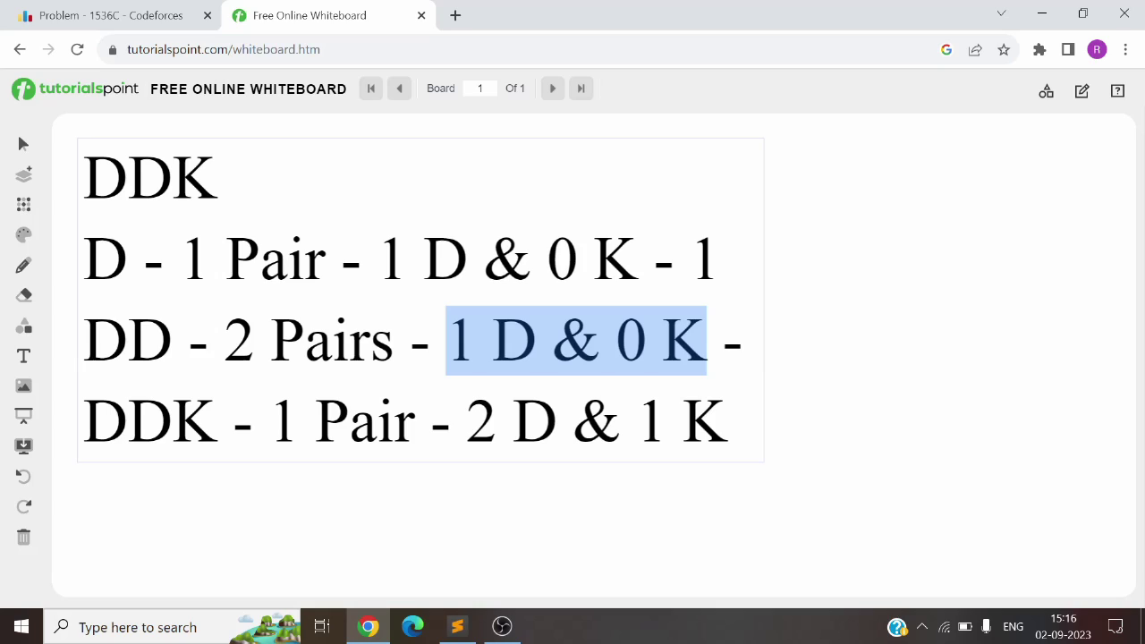
{"action": "left_click", "coordinate": [758, 343]}
{"action": "left_click_drag", "start_coordinate": [722, 261], "coordinate": [261, 261]}
{"action": "left_click", "coordinate": [722, 261]}
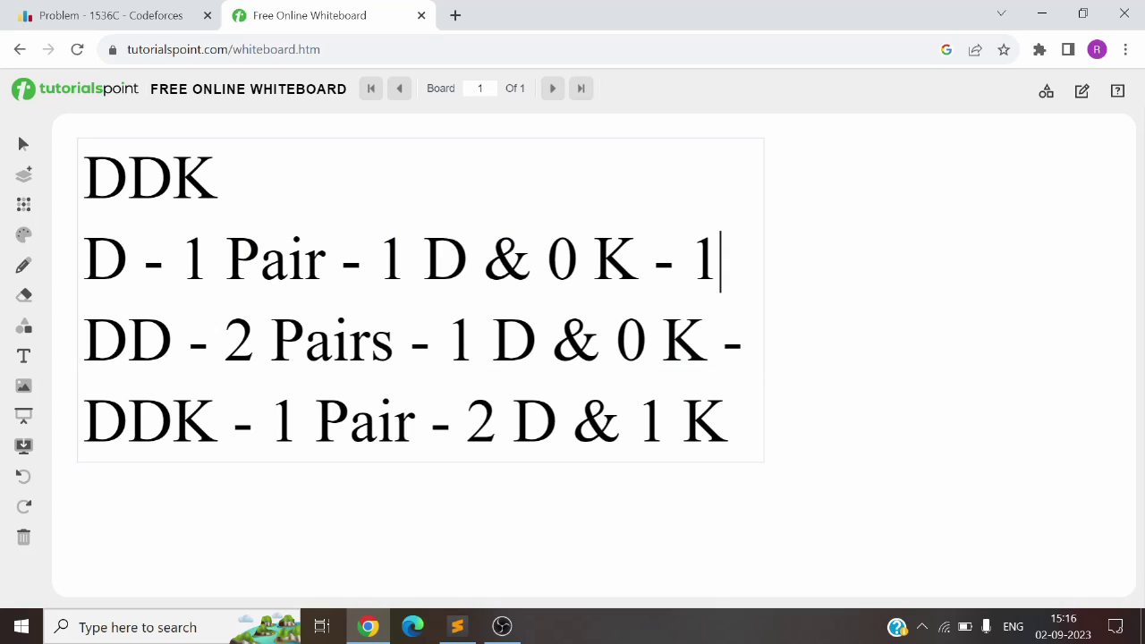
{"action": "left_click", "coordinate": [743, 343]}
{"action": "type", "text": "2"}
{"action": "key", "text": "Right"}
{"action": "key", "text": "BackSpace"}
Append the answer "- 1" to the DDK prefix line, highlighting its D and K counts along the way.
{"action": "key", "text": "Down"}
{"action": "type", "text": "-"}
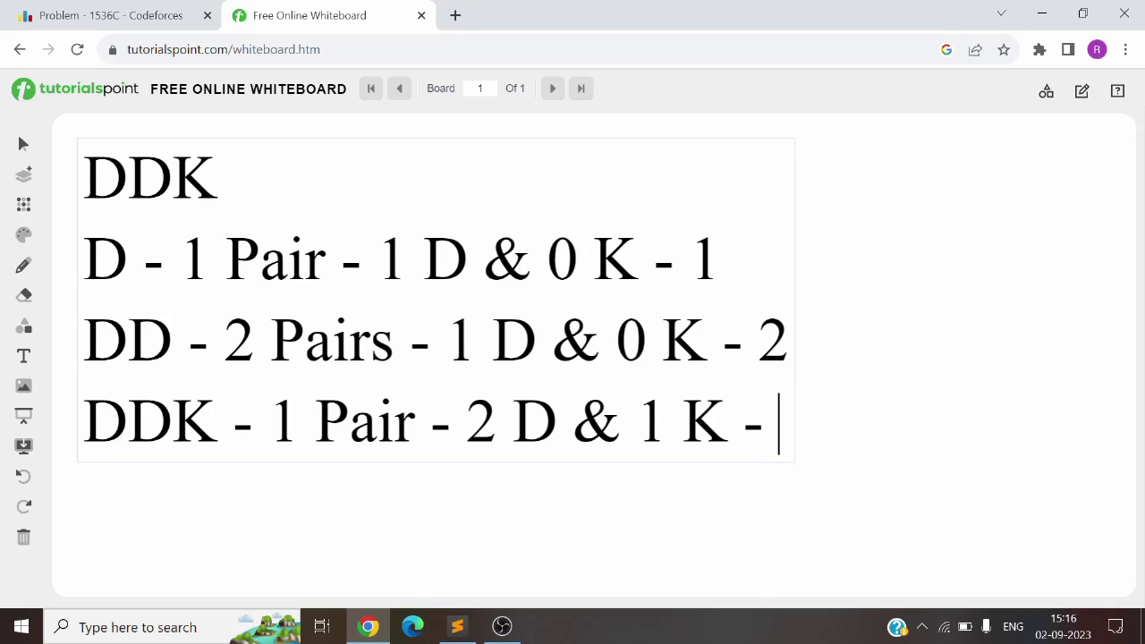
{"action": "left_click_drag", "start_coordinate": [451, 422], "coordinate": [742, 423]}
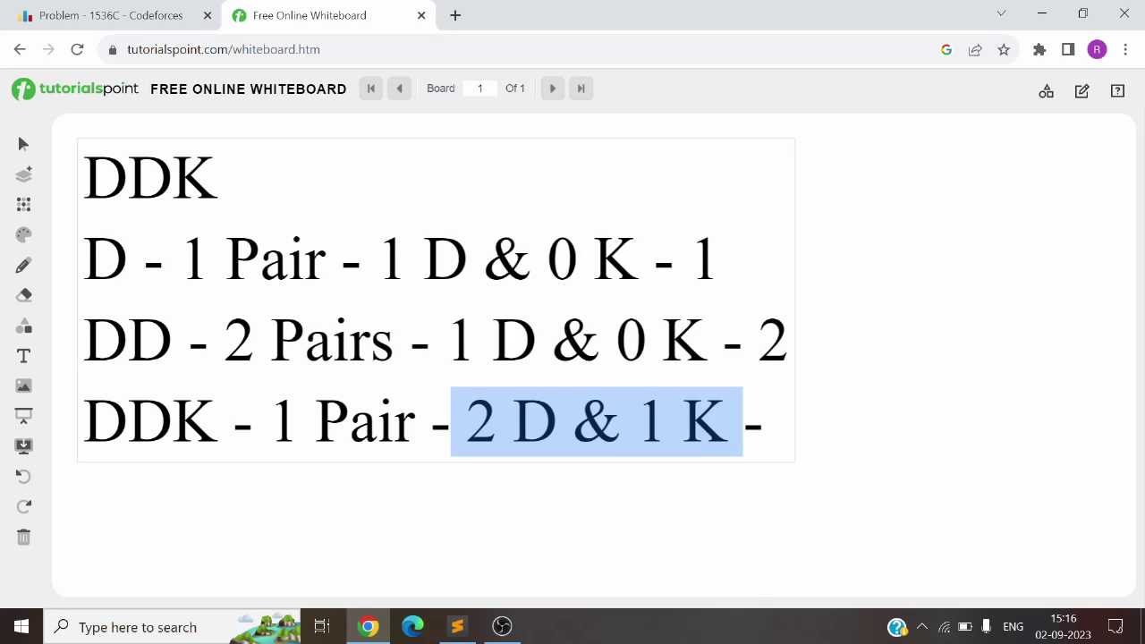
{"action": "left_click", "coordinate": [778, 423]}
{"action": "type", "text": "1"}
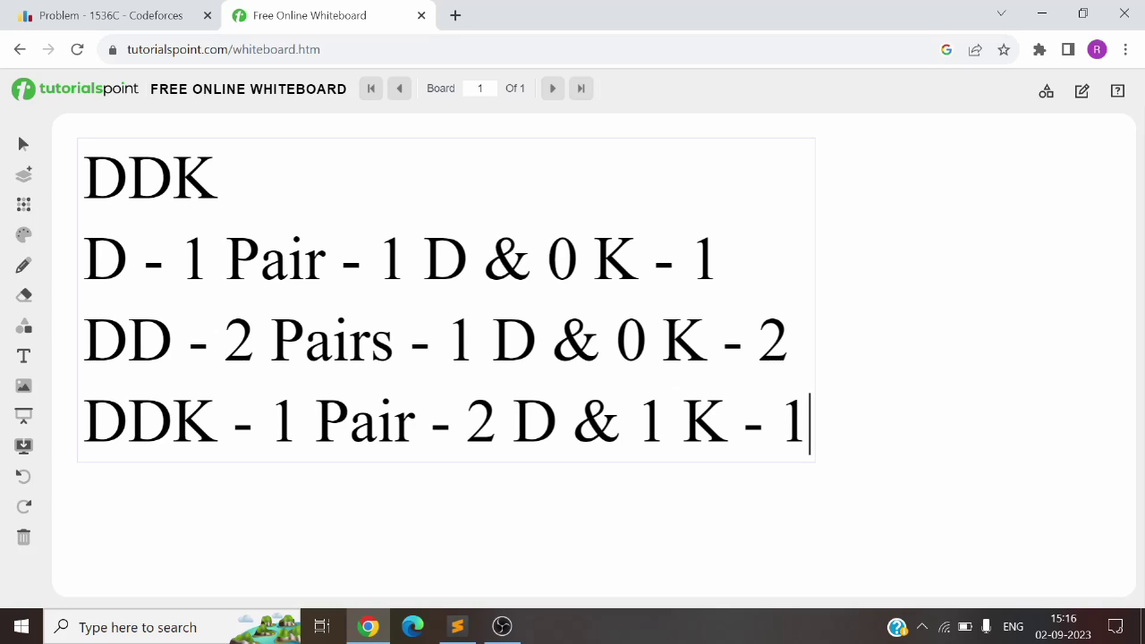
Check the sample output for DDK on the Codeforces problem page and return to the whiteboard.
{"action": "left_click", "coordinate": [124, 12]}
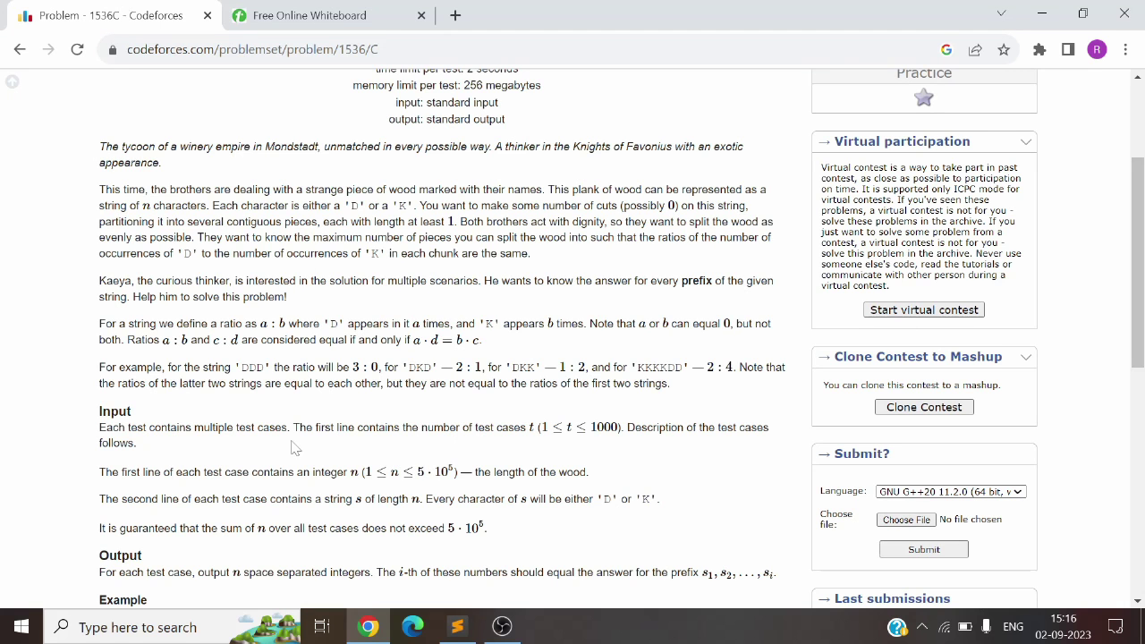
{"action": "scroll", "coordinate": [293, 448], "scroll_direction": "down", "scroll_amount": 2}
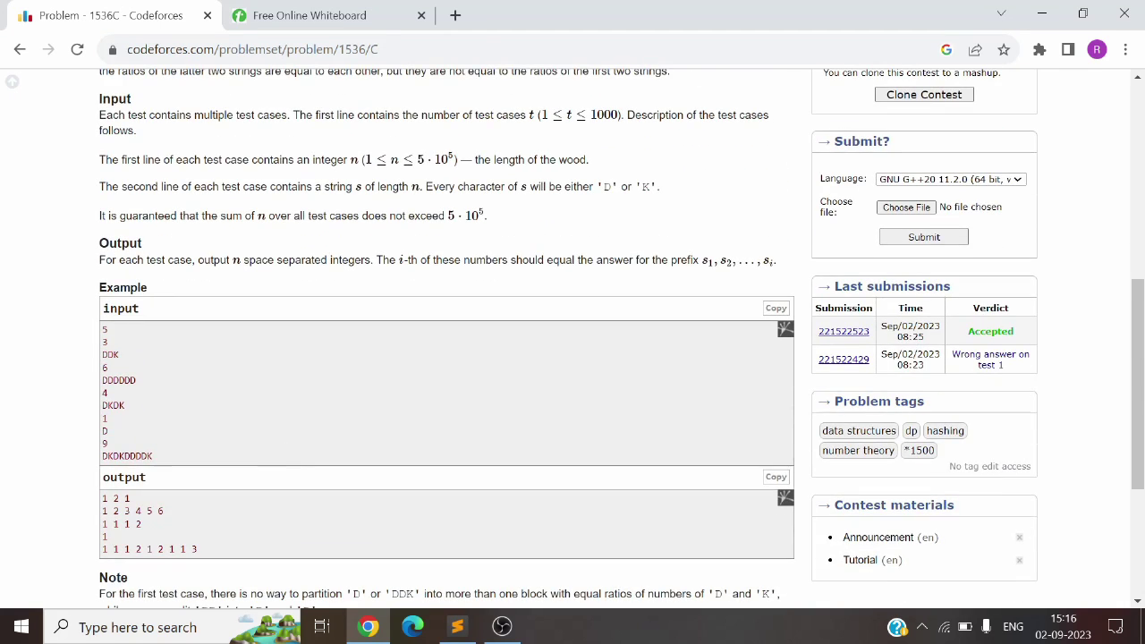
{"action": "left_click", "coordinate": [310, 16]}
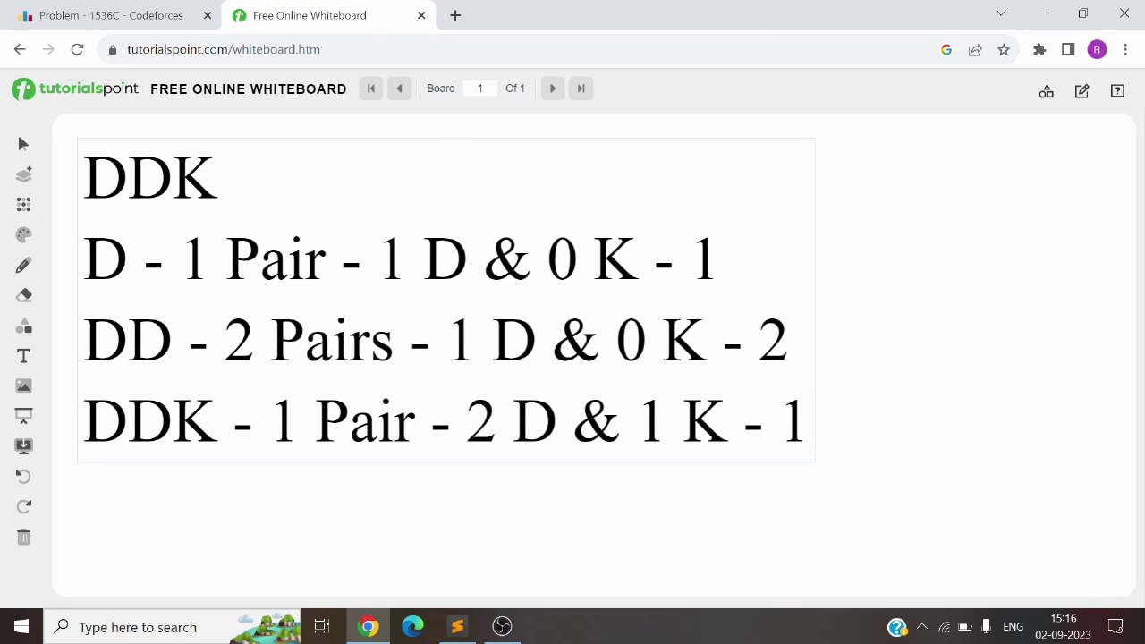
Highlight the D and K counts and the pair note on the prefix D line.
{"action": "left_click_drag", "start_coordinate": [378, 261], "coordinate": [547, 262]}
{"action": "key", "text": "shift+Right"}
{"action": "key", "text": "shift+Right"}
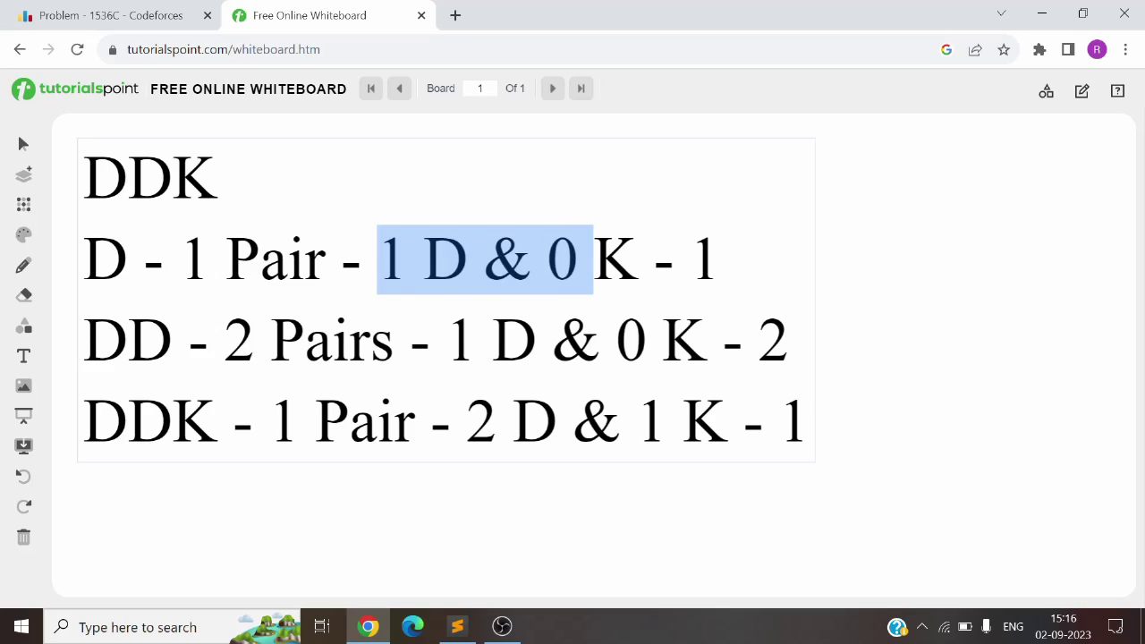
{"action": "key", "text": "shift+Right"}
{"action": "key", "text": "shift+Right"}
{"action": "key", "text": "shift+Left"}
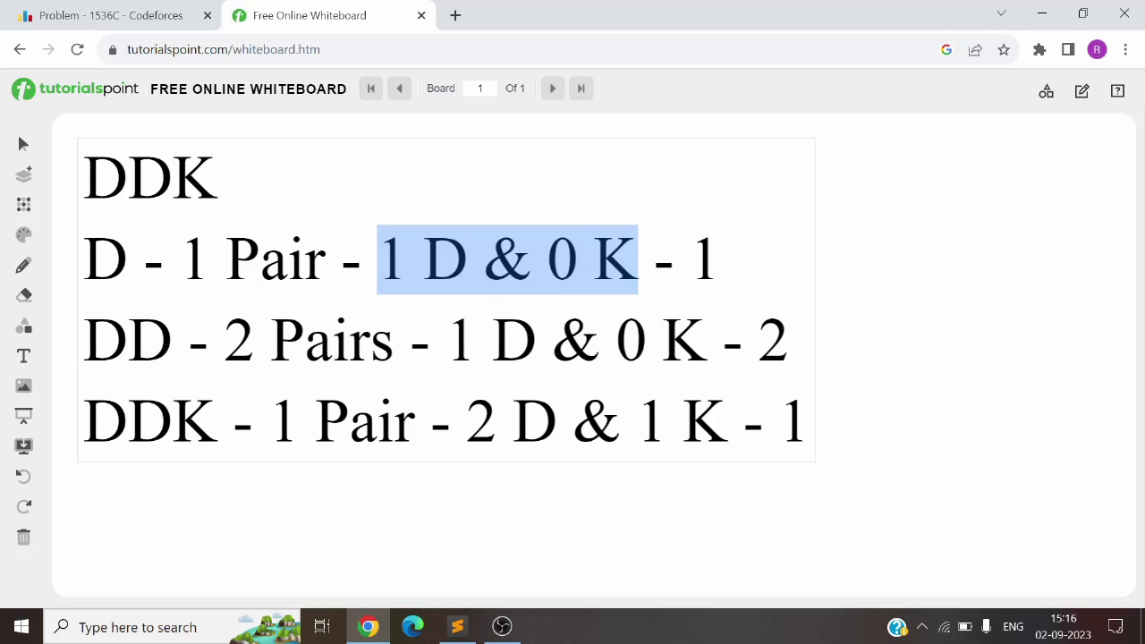
{"action": "left_click_drag", "start_coordinate": [180, 260], "coordinate": [305, 260]}
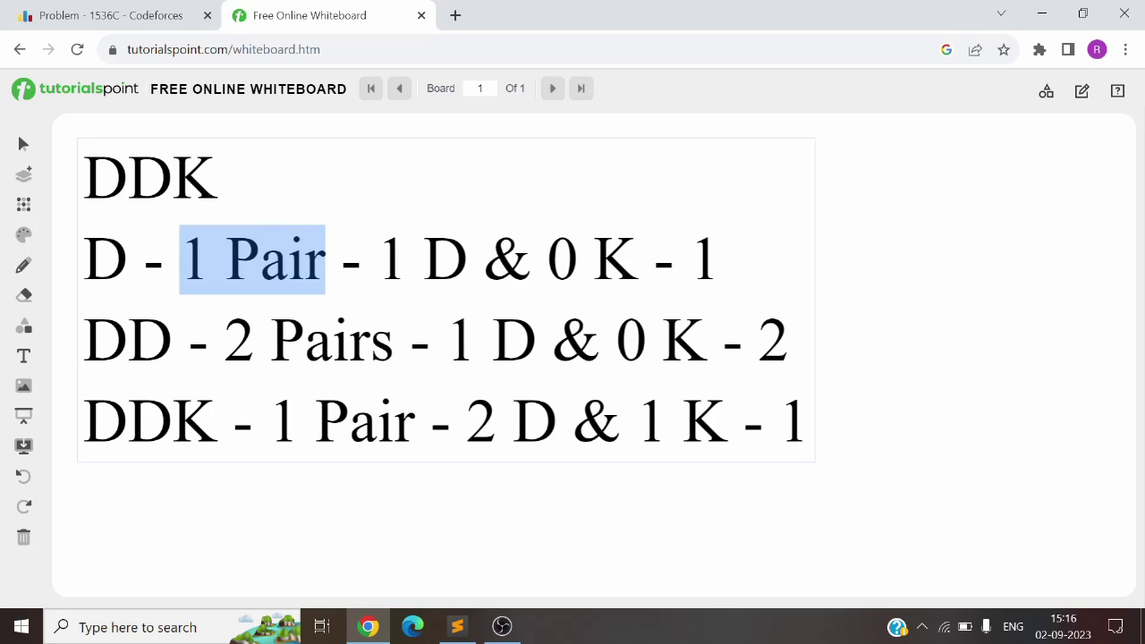
{"action": "left_click", "coordinate": [721, 263]}
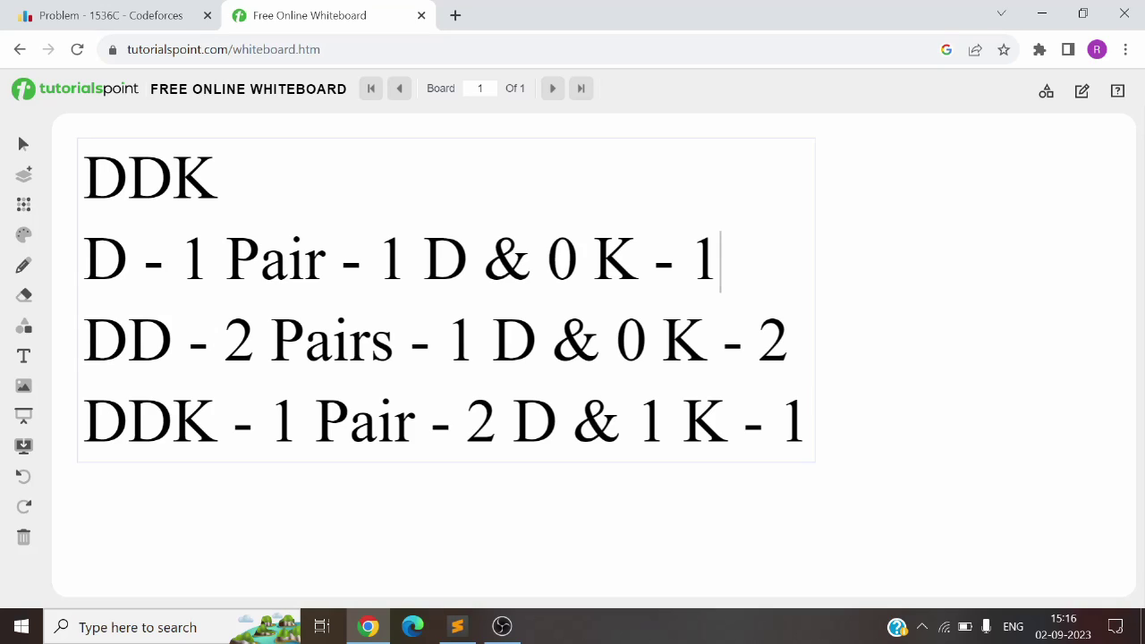
{"action": "left_click", "coordinate": [810, 424]}
{"action": "left_click_drag", "start_coordinate": [810, 424], "coordinate": [4, 303]}
{"action": "key", "text": "BackSpace"}
{"action": "key", "text": "BackSpace"}
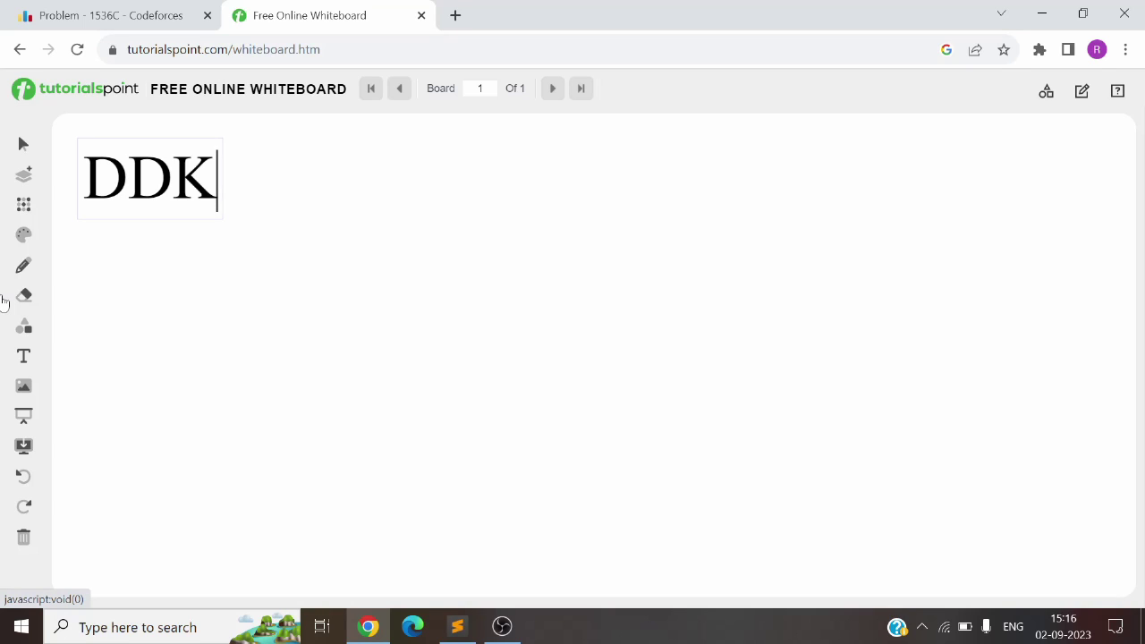
{"action": "key", "text": "ctrl+z"}
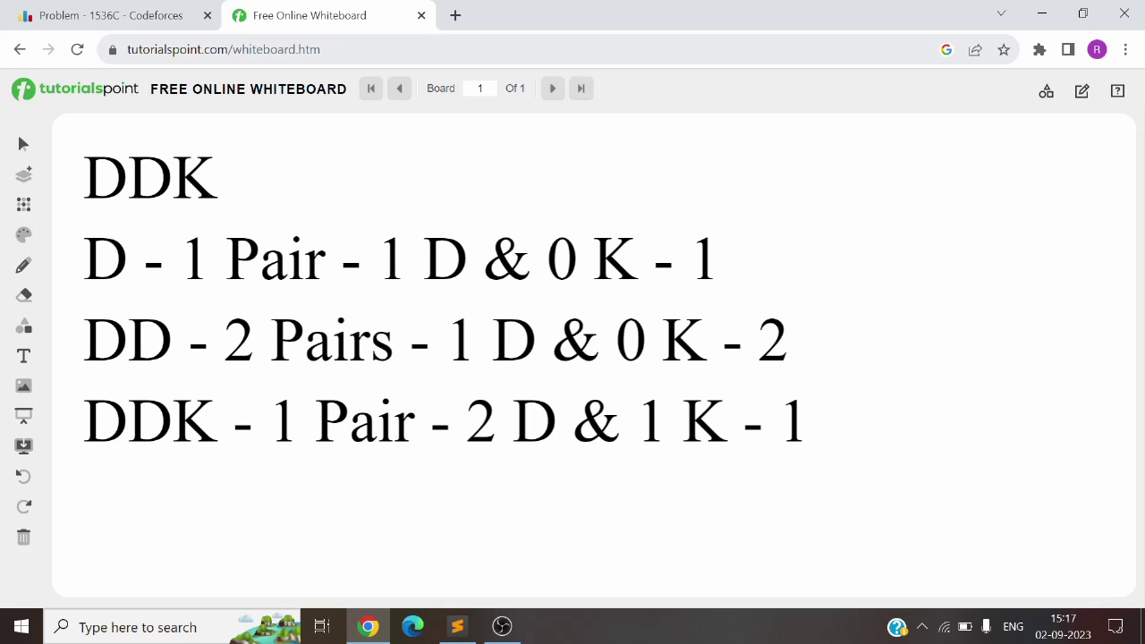
Reopen the whiteboard text for editing and highlight the pair note on the prefix DD line.
{"action": "left_click", "coordinate": [159, 9]}
{"action": "left_click", "coordinate": [297, 10]}
{"action": "left_click", "coordinate": [721, 261]}
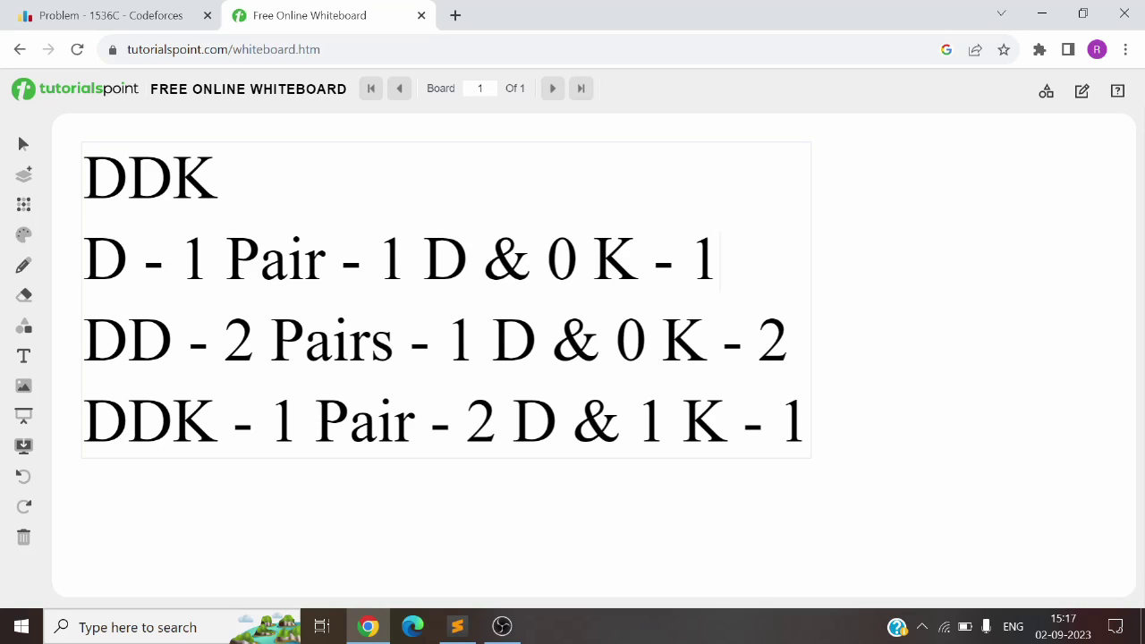
{"action": "left_click_drag", "start_coordinate": [224, 340], "coordinate": [394, 340]}
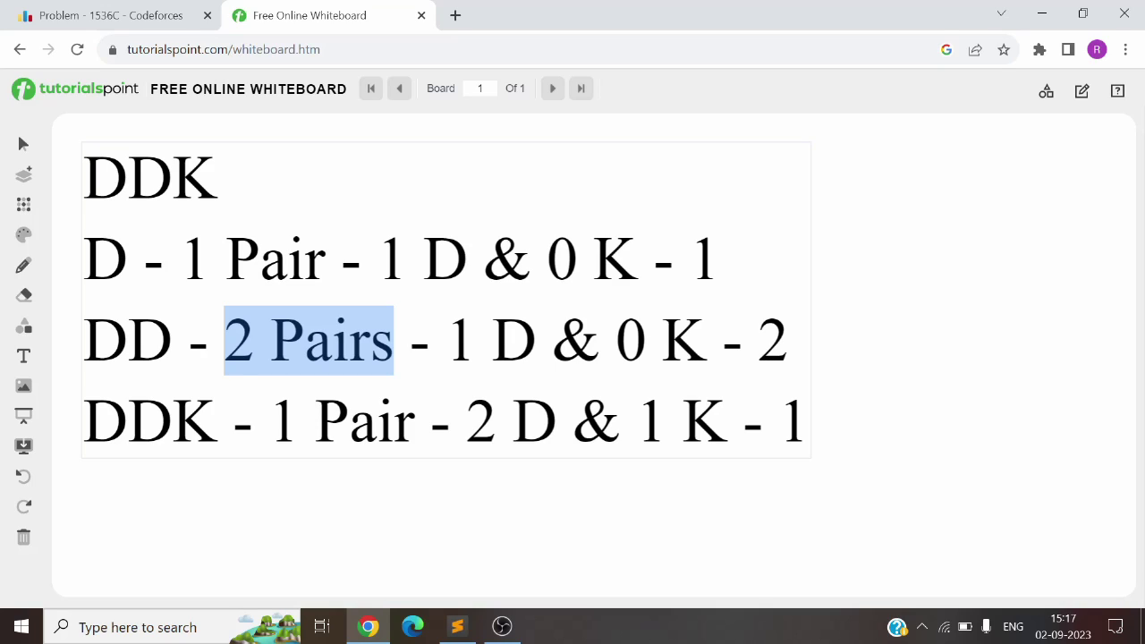
{"action": "left_click", "coordinate": [349, 342]}
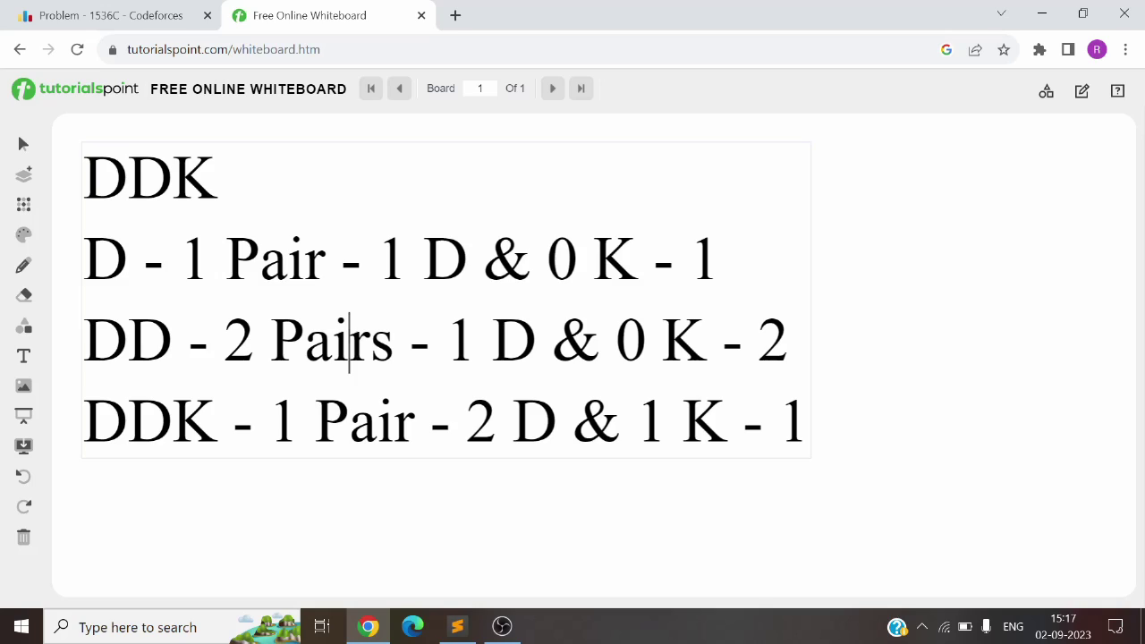
{"action": "left_click", "coordinate": [721, 262]}
Append "- GCD, d = 0, k = 0" to the example string DDK and highlight the prefix D below it.
{"action": "left_click", "coordinate": [217, 180]}
{"action": "type", "text": "- GCD"}
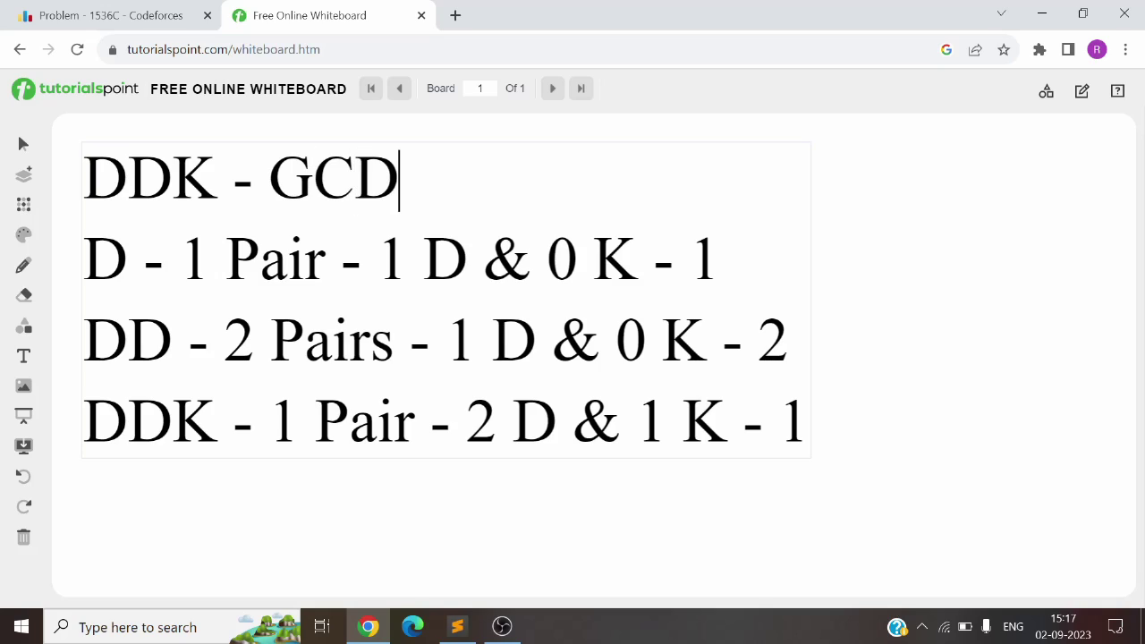
{"action": "type", "text": ", d "}
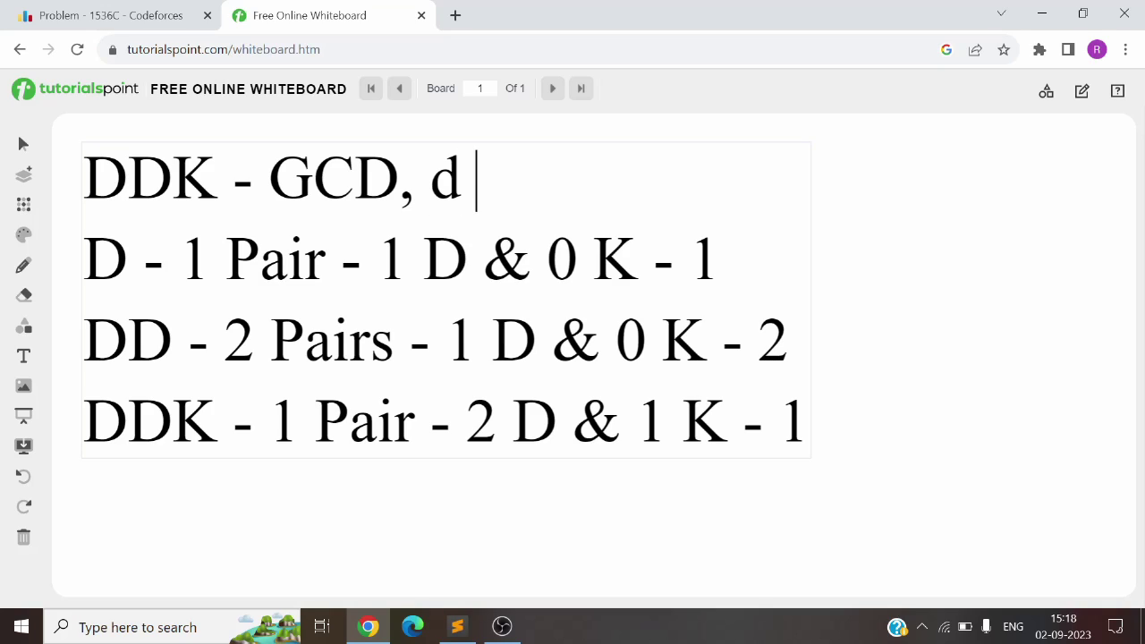
{"action": "type", "text": "= 0, k = 0"}
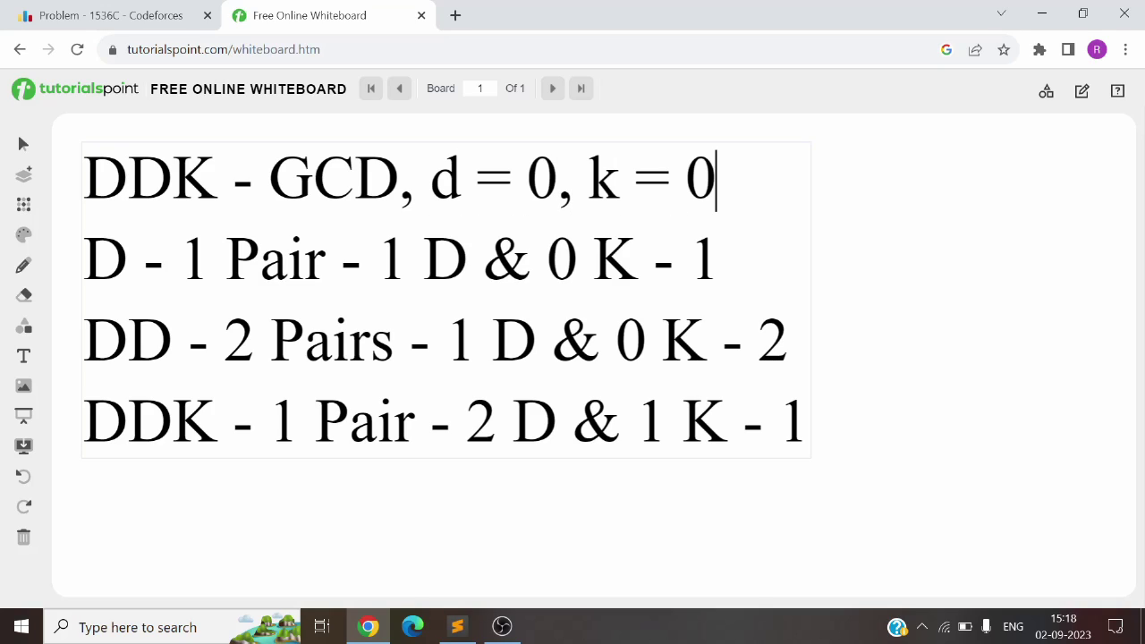
{"action": "left_click_drag", "start_coordinate": [128, 260], "coordinate": [85, 261]}
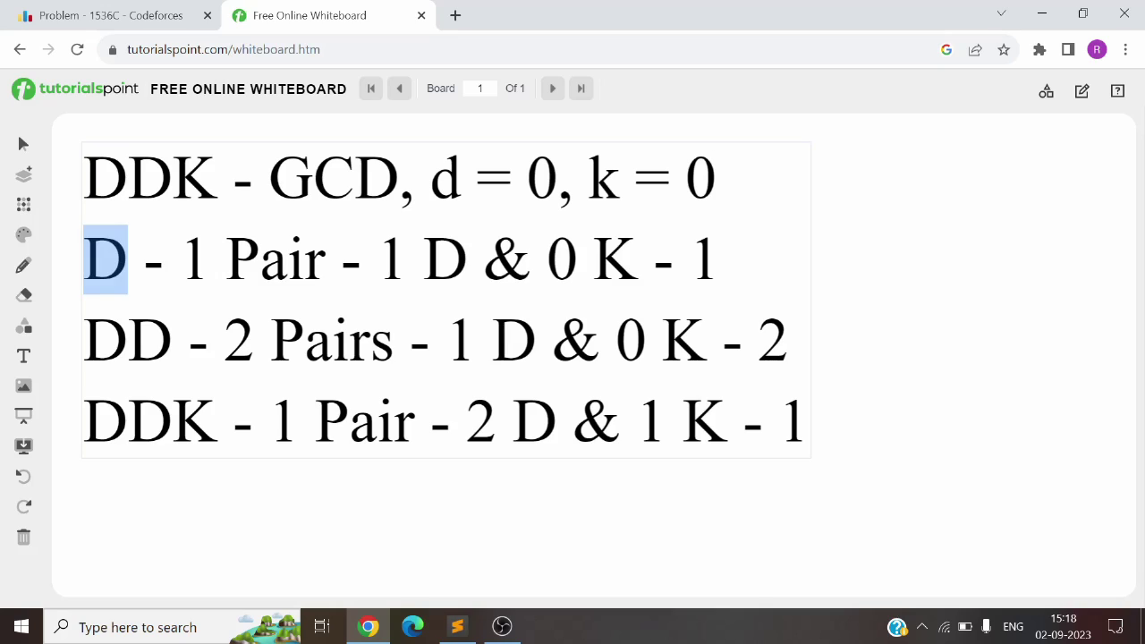
Highlight "k = 0" and "GCD" on the first line, followed by the D count and the prefix D on the second line.
{"action": "left_click_drag", "start_coordinate": [590, 180], "coordinate": [717, 180]}
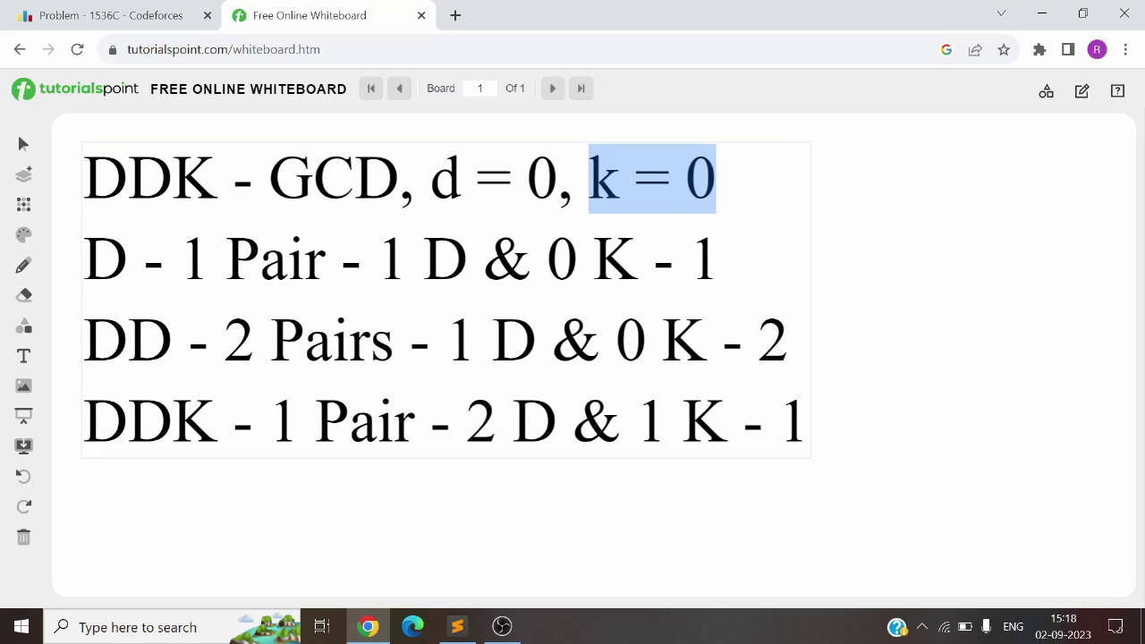
{"action": "left_click", "coordinate": [354, 179]}
{"action": "double_click", "coordinate": [355, 179]}
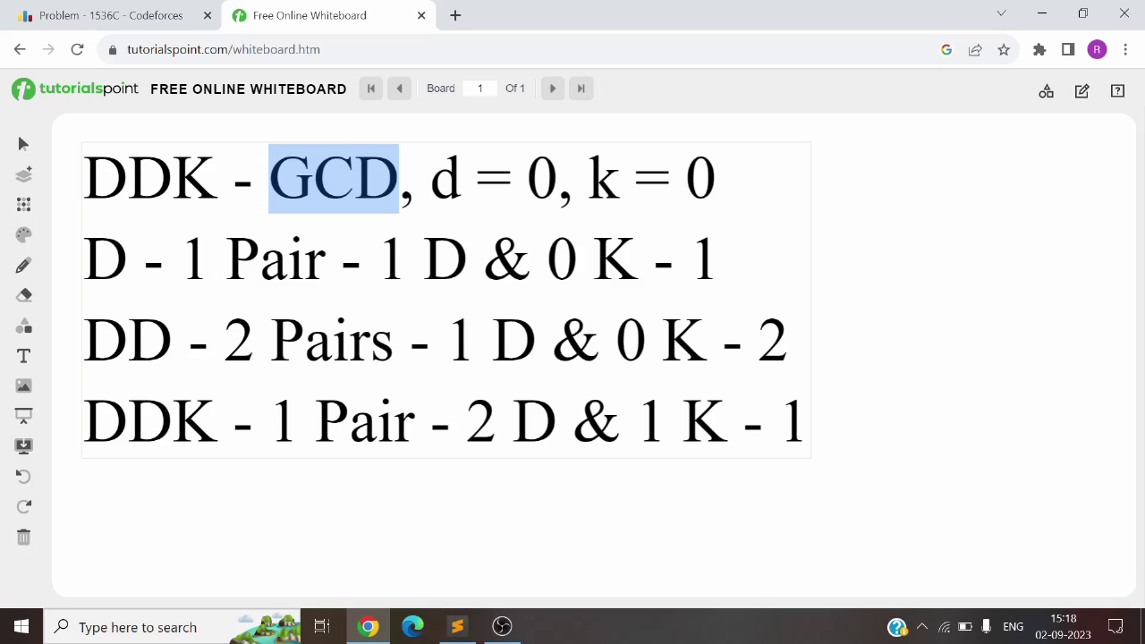
{"action": "left_click_drag", "start_coordinate": [377, 261], "coordinate": [407, 261]}
{"action": "left_click", "coordinate": [377, 260]}
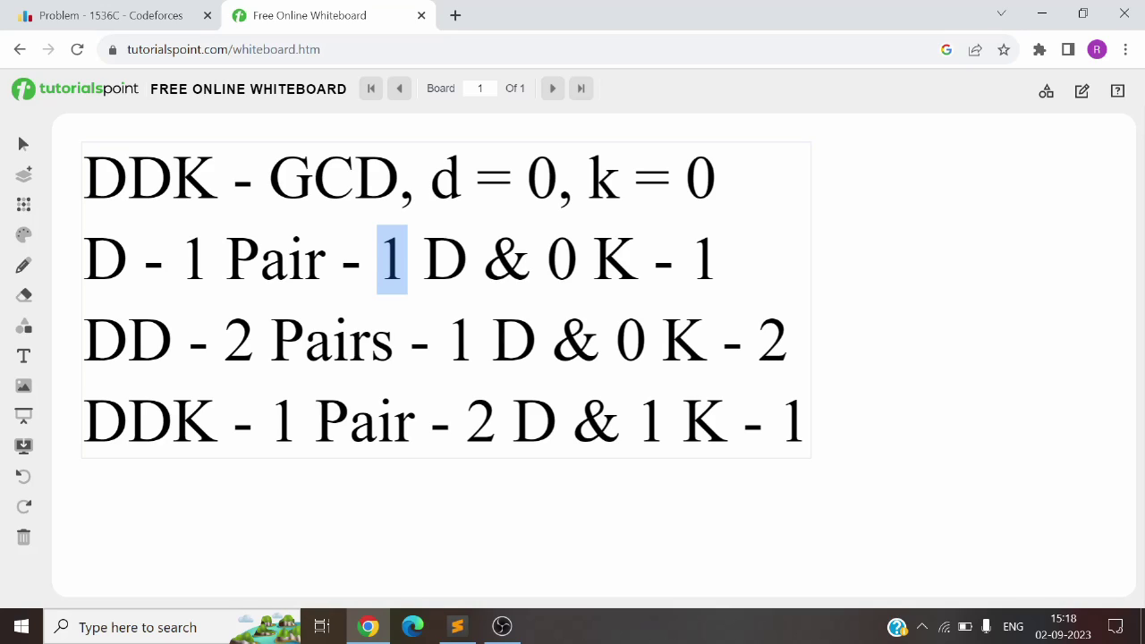
{"action": "left_click", "coordinate": [717, 180]}
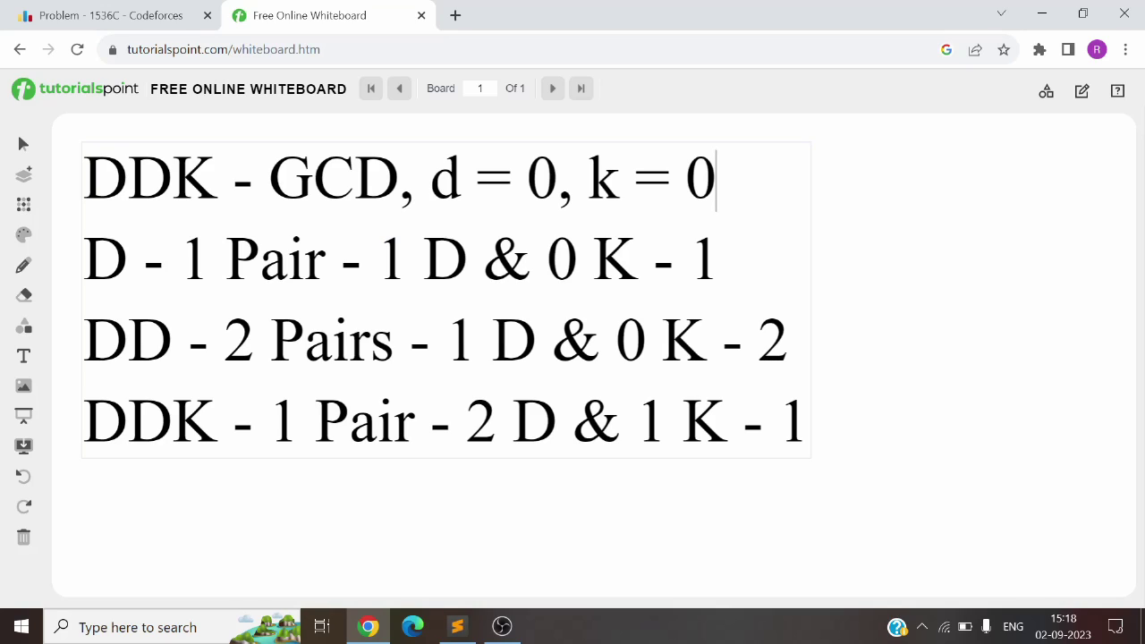
{"action": "key", "text": "Right"}
{"action": "key", "text": "shift+Right"}
{"action": "key", "text": "shift+Left"}
{"action": "key", "text": "shift+Right"}
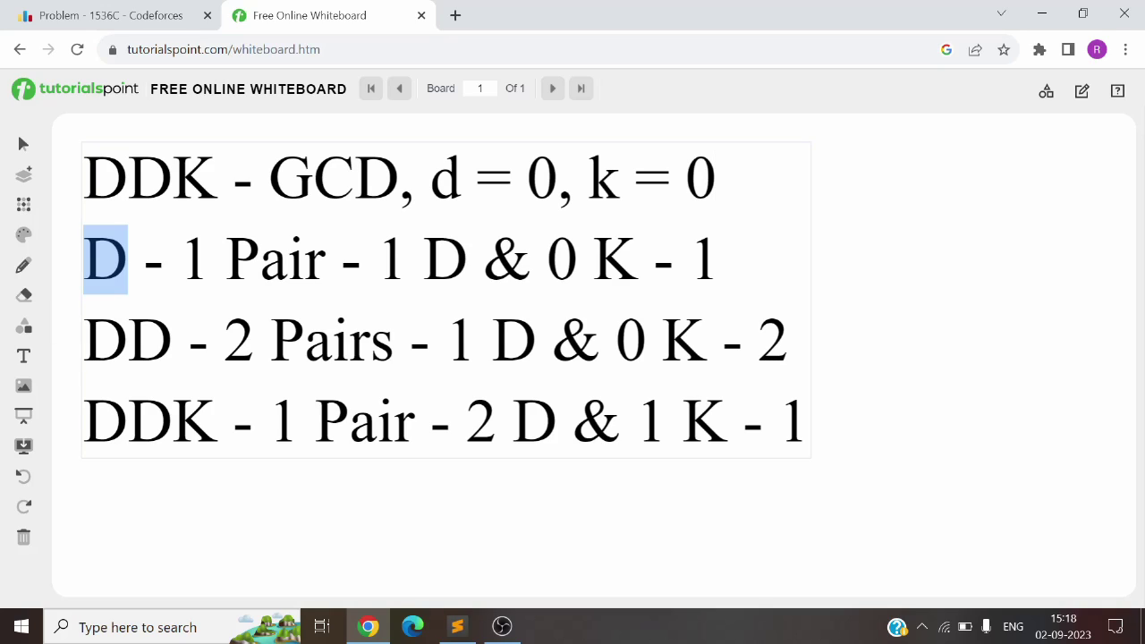
On the whiteboard's first line, set d to 1 and append ", g = 1" after the k value.
{"action": "left_click", "coordinate": [558, 180]}
{"action": "key", "text": "BackSpace"}
{"action": "type", "text": "1"}
{"action": "key", "text": "Right"}
{"action": "key", "text": "Right"}
{"action": "key", "text": "Right"}
{"action": "key", "text": "Right"}
{"action": "key", "text": "Right"}
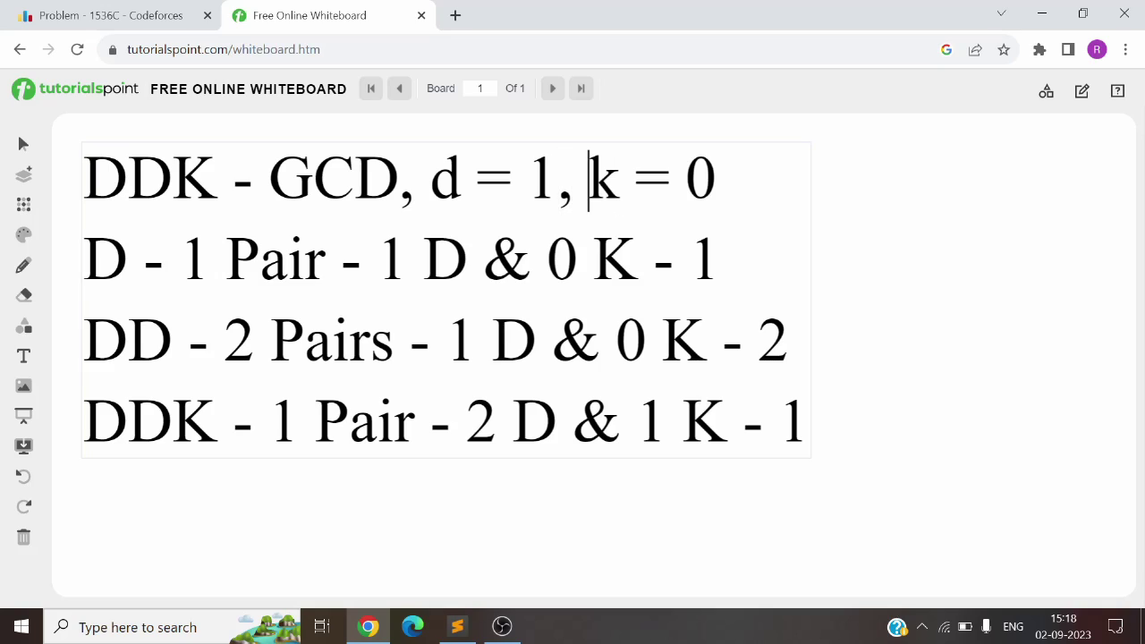
{"action": "key", "text": "End"}
{"action": "type", "text": ", g"}
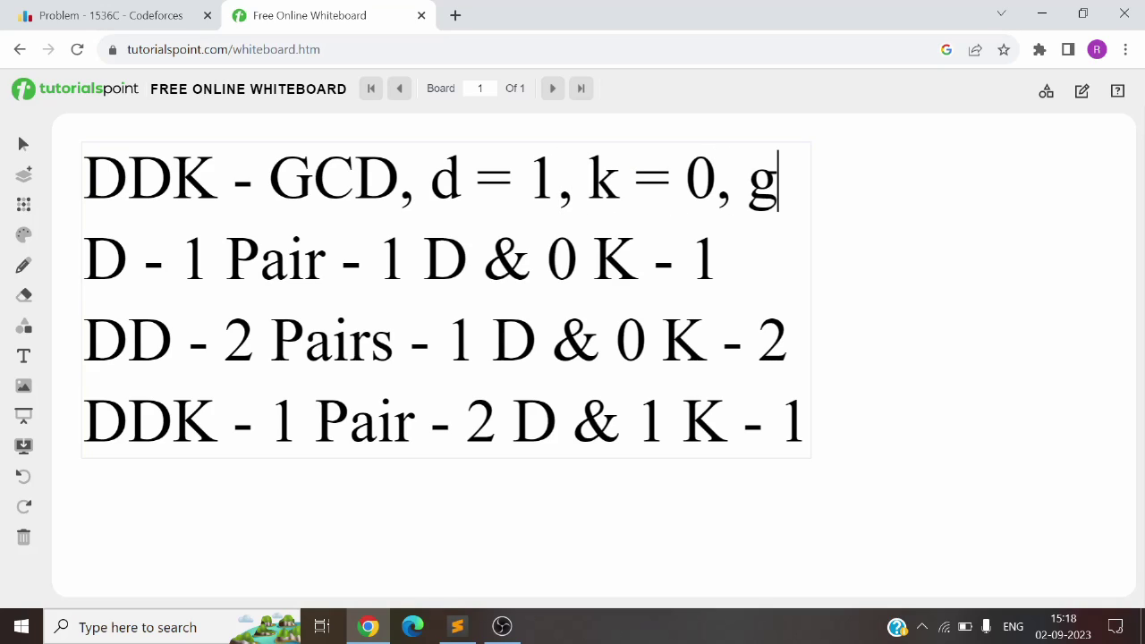
{"action": "type", "text": " = 1"}
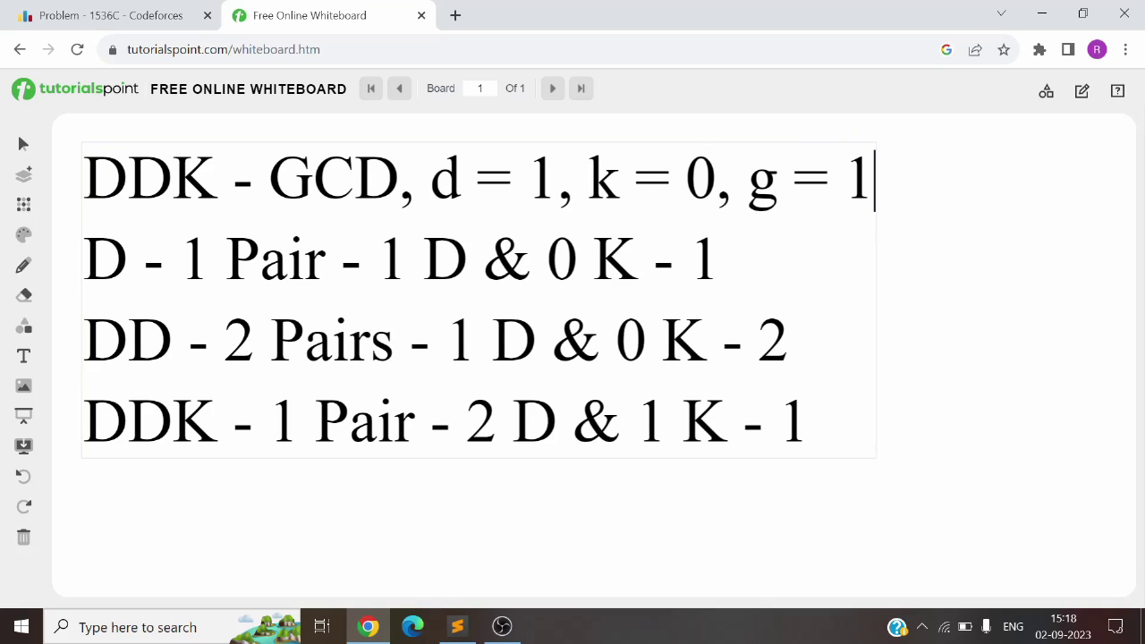
Highlight the pair note on the prefix D line and append ", 0 = 1" to the end of that line.
{"action": "left_click_drag", "start_coordinate": [180, 262], "coordinate": [326, 260]}
{"action": "left_click", "coordinate": [325, 260]}
{"action": "left_click", "coordinate": [689, 262]}
{"action": "left_click", "coordinate": [720, 263]}
{"action": "type", "text": ", 0 -"}
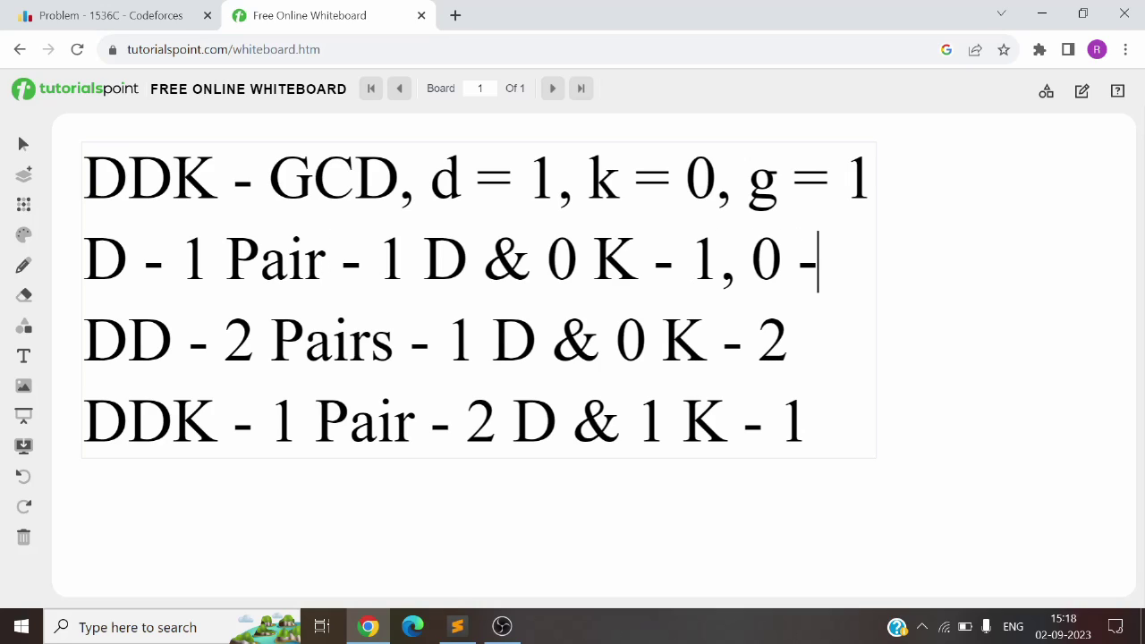
{"action": "key", "text": "BackSpace"}
{"action": "type", "text": "="}
{"action": "left_click_drag", "start_coordinate": [690, 261], "coordinate": [781, 261]}
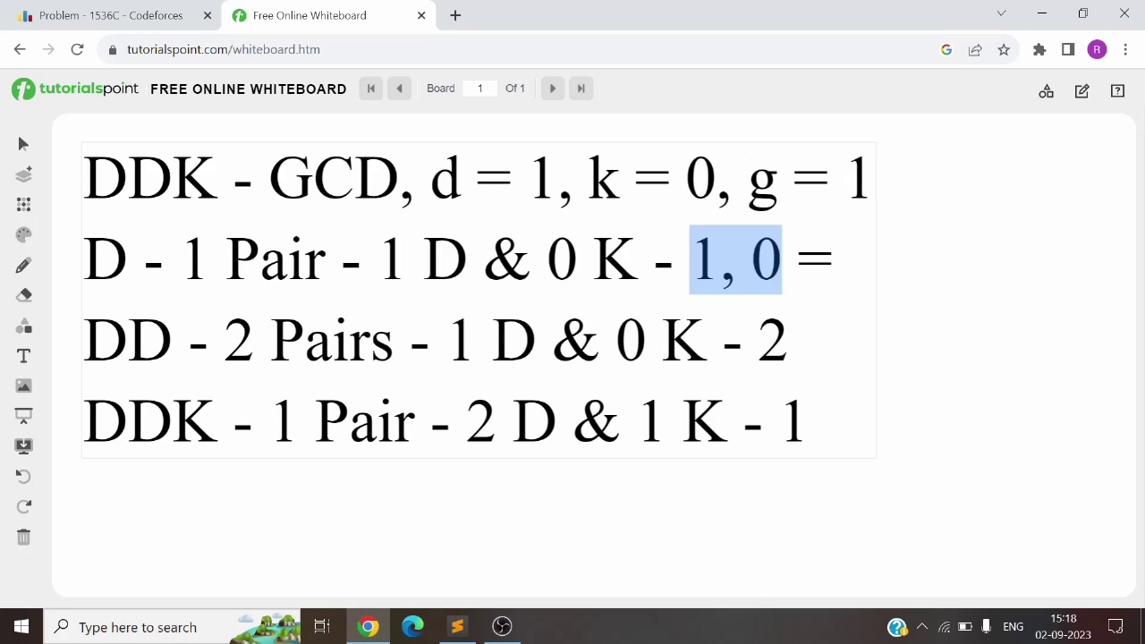
{"action": "left_click", "coordinate": [848, 261]}
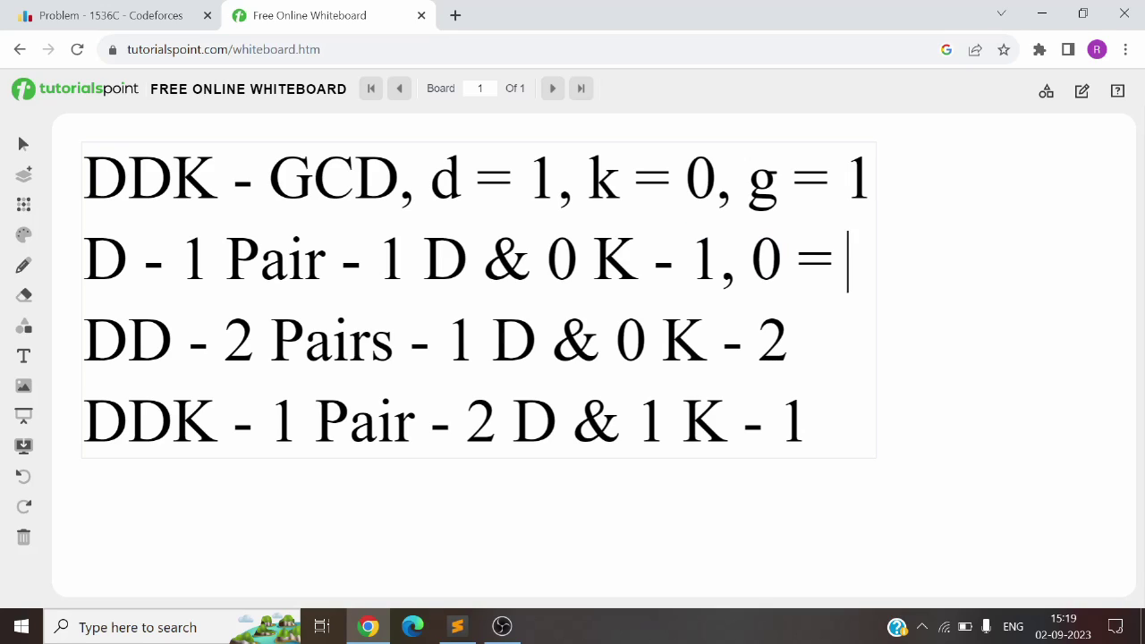
{"action": "type", "text": "1"}
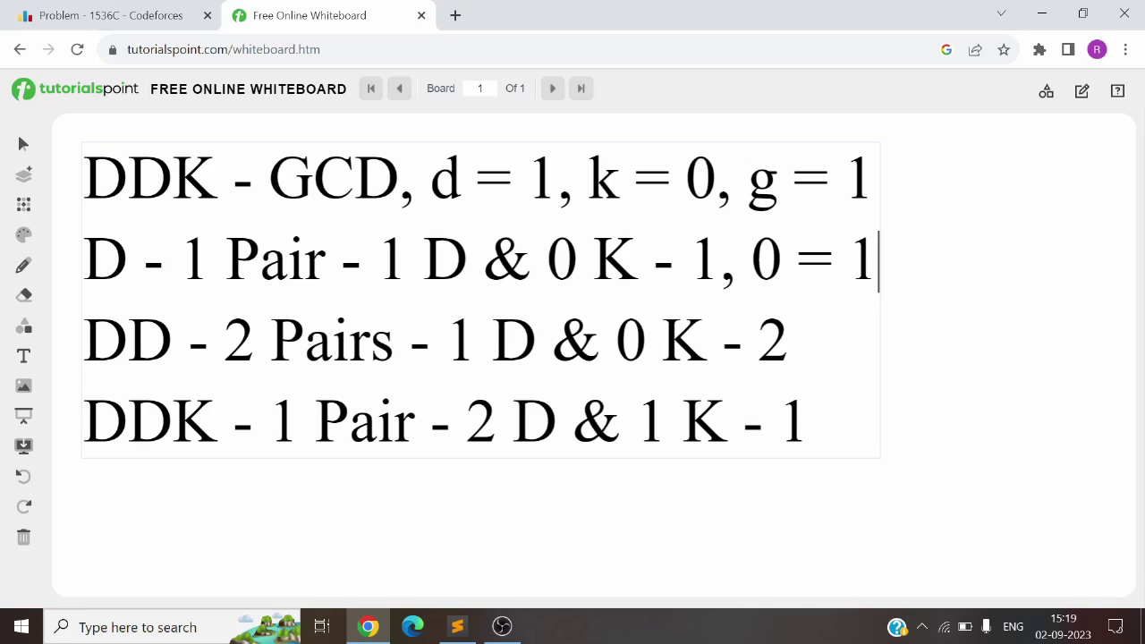
Highlight the prefix DD and set both d and g to 2 on the whiteboard's first line.
{"action": "double_click", "coordinate": [128, 343]}
{"action": "left_click", "coordinate": [559, 180]}
{"action": "key", "text": "BackSpace"}
{"action": "type", "text": "2"}
{"action": "key", "text": "Right"}
{"action": "key", "text": "Right"}
{"action": "key", "text": "Right"}
{"action": "key", "text": "Right"}
{"action": "key", "text": "Right"}
{"action": "key", "text": "Right"}
{"action": "key", "text": "Right"}
{"action": "key", "text": "Right"}
{"action": "key", "text": "Right"}
{"action": "key", "text": "Right"}
{"action": "key", "text": "Right"}
{"action": "key", "text": "Right"}
{"action": "key", "text": "Right"}
{"action": "key", "text": "Right"}
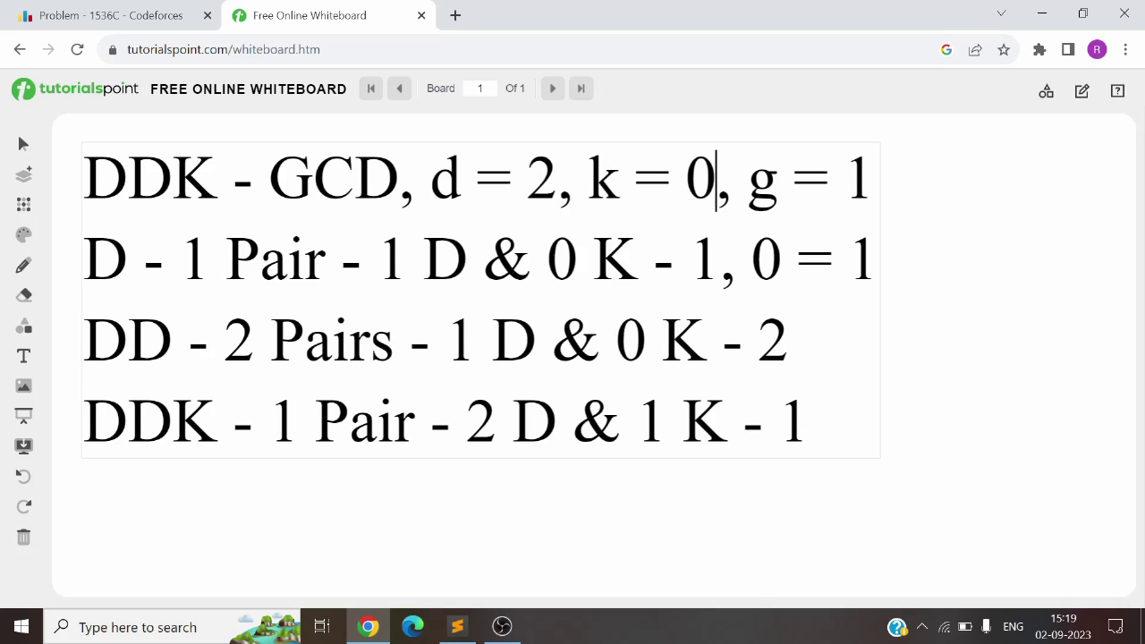
{"action": "key", "text": "BackSpace"}
{"action": "type", "text": "2"}
Highlight the pair note and D count on the prefix DD line and the g value on the first line.
{"action": "left_click_drag", "start_coordinate": [224, 342], "coordinate": [395, 342]}
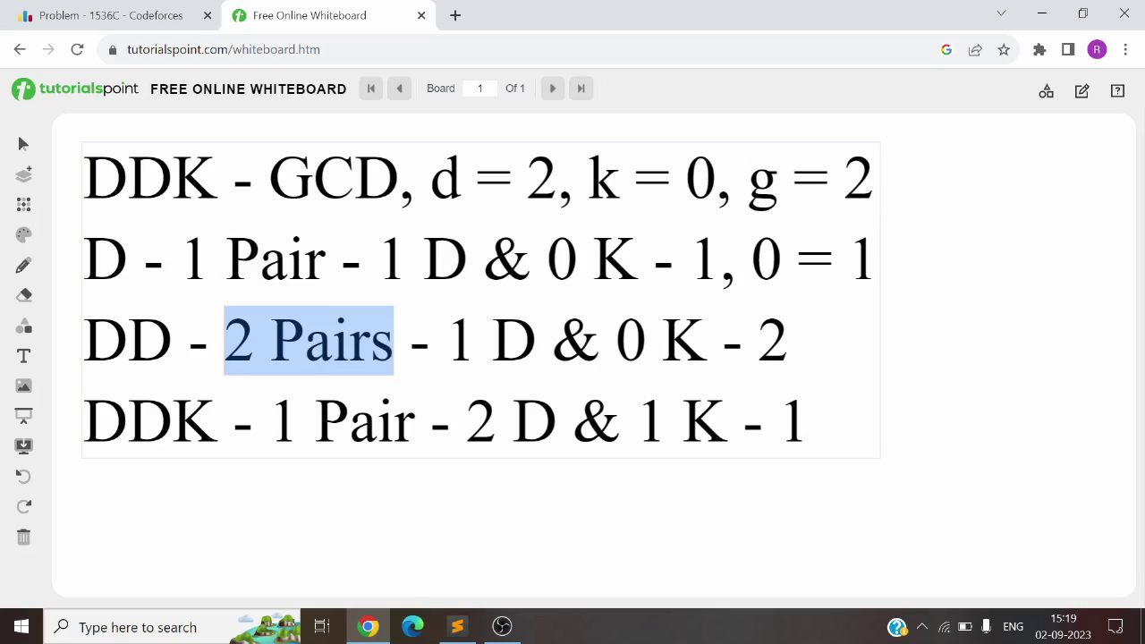
{"action": "left_click_drag", "start_coordinate": [845, 181], "coordinate": [874, 181]}
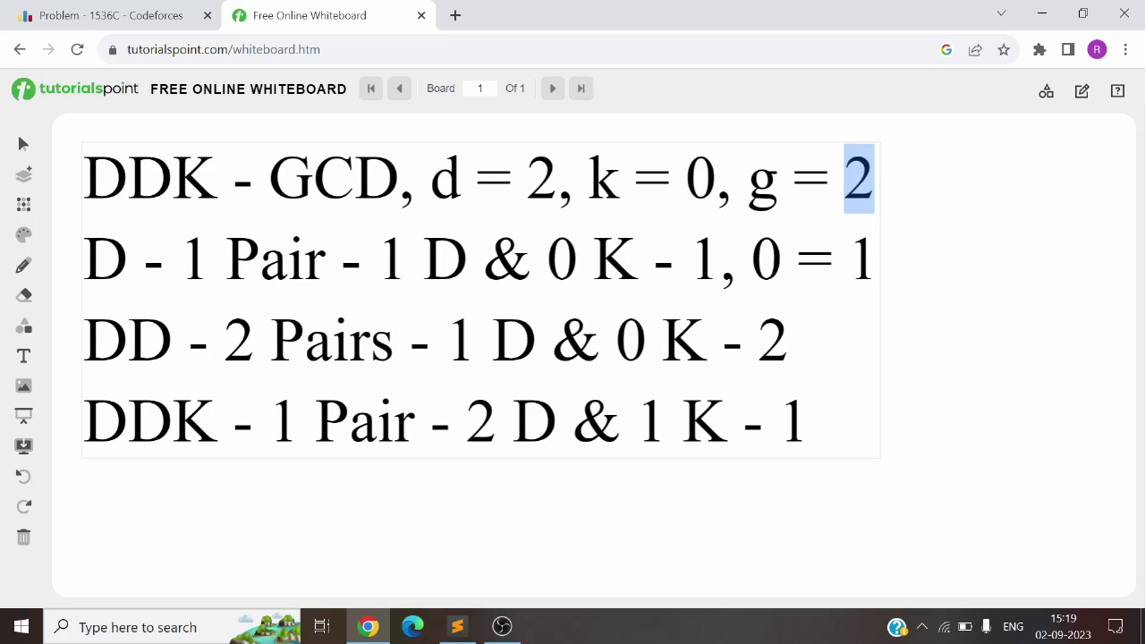
{"action": "left_click_drag", "start_coordinate": [558, 180], "coordinate": [572, 181]}
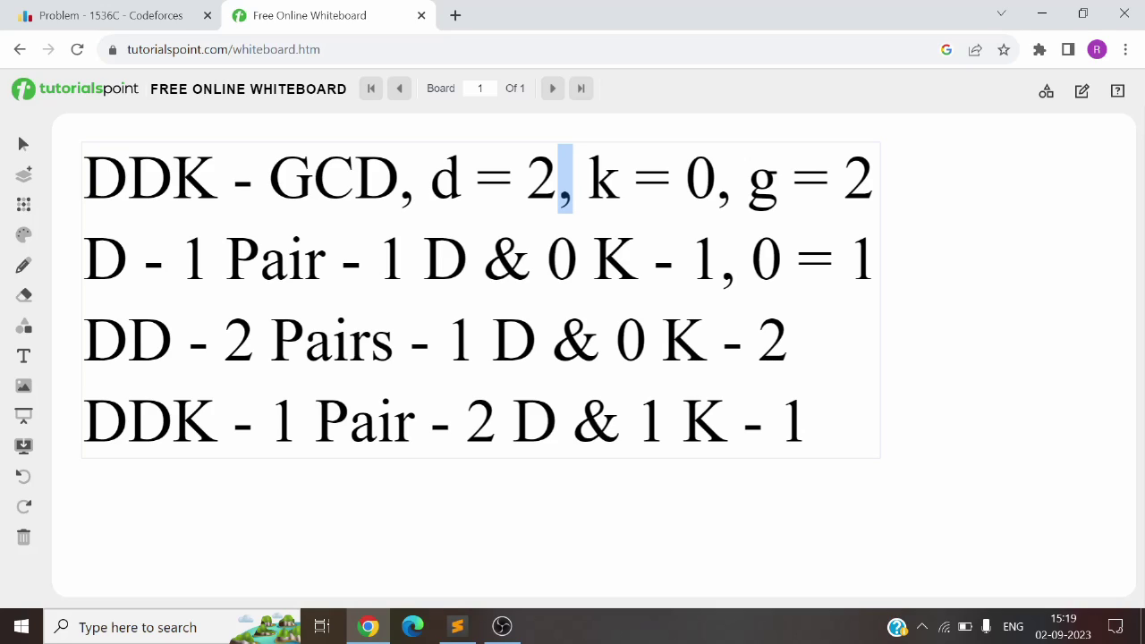
{"action": "left_click_drag", "start_coordinate": [446, 341], "coordinate": [600, 342]}
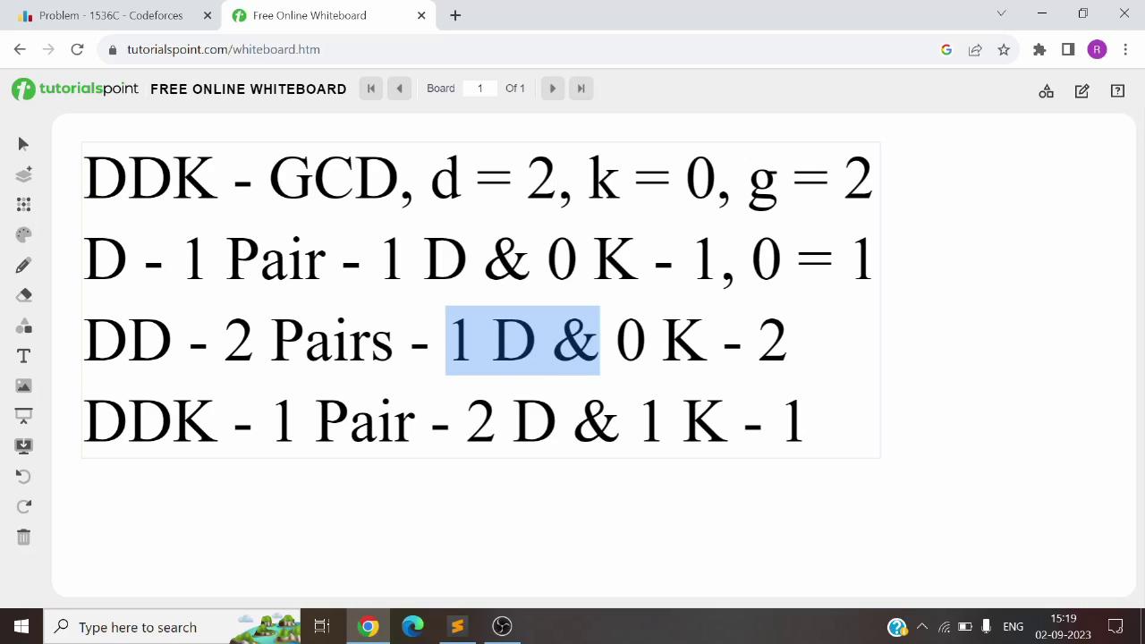
Replace the final value on the prefix DD line with "1, 0 = 2".
{"action": "left_click", "coordinate": [789, 341]}
{"action": "key", "text": "BackSpace"}
{"action": "type", "text": "1, "}
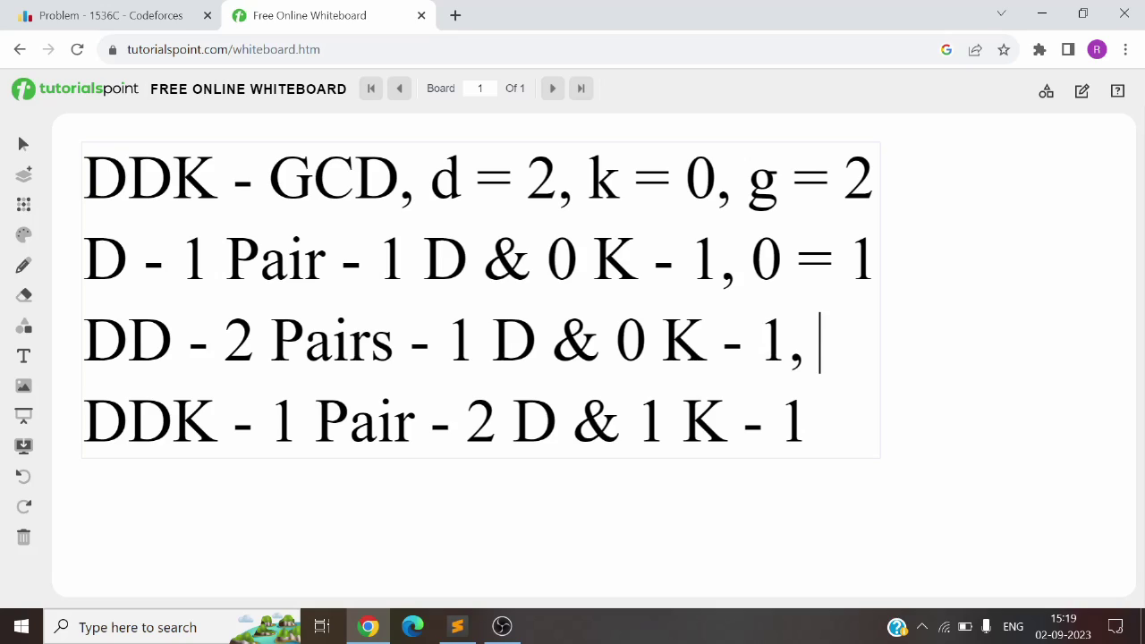
{"action": "type", "text": "9 ="}
{"action": "key", "text": "BackSpace"}
{"action": "key", "text": "BackSpace"}
{"action": "key", "text": "BackSpace"}
{"action": "type", "text": "0 = "}
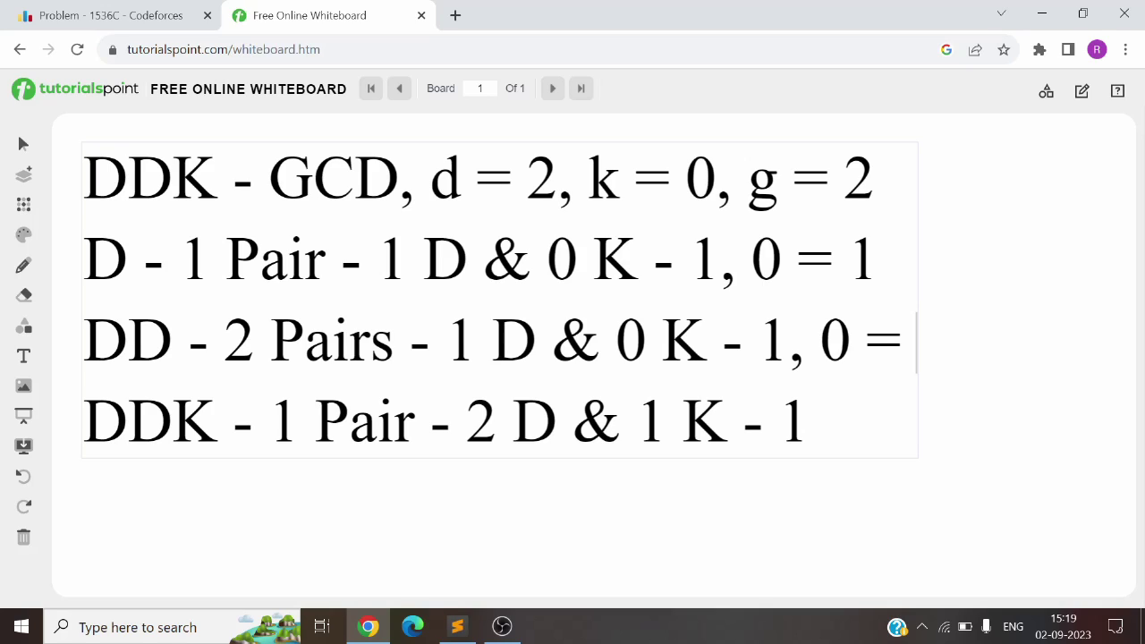
{"action": "type", "text": "2"}
Set both k and g to 1 on the whiteboard's first line for the prefix DDK.
{"action": "left_click", "coordinate": [809, 423]}
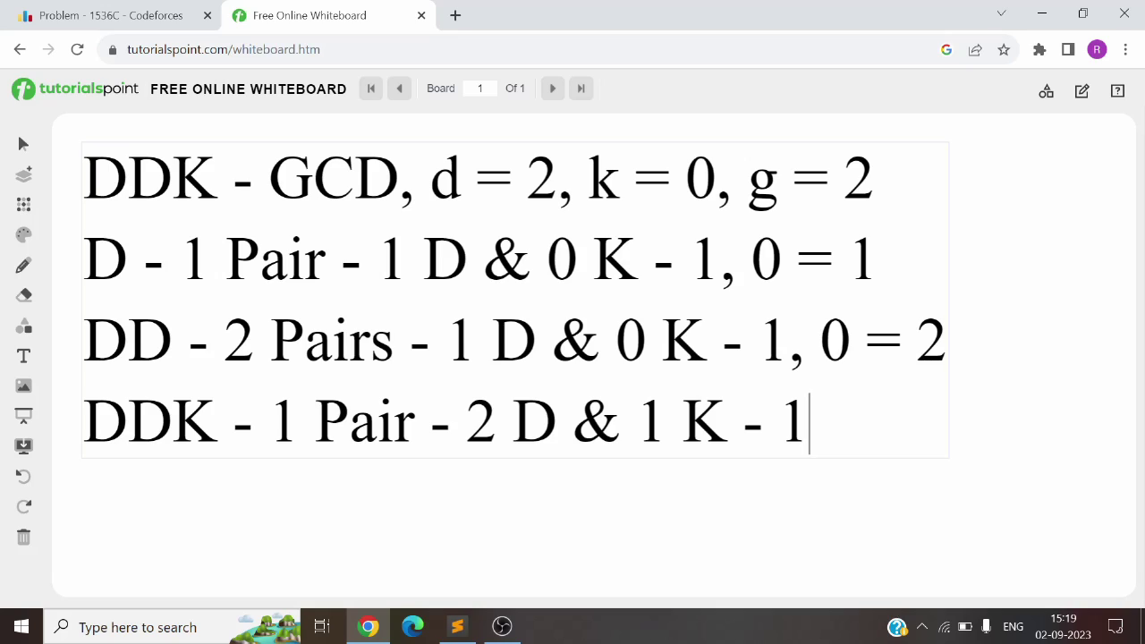
{"action": "left_click", "coordinate": [716, 181]}
{"action": "key", "text": "BackSpace"}
{"action": "type", "text": "1"}
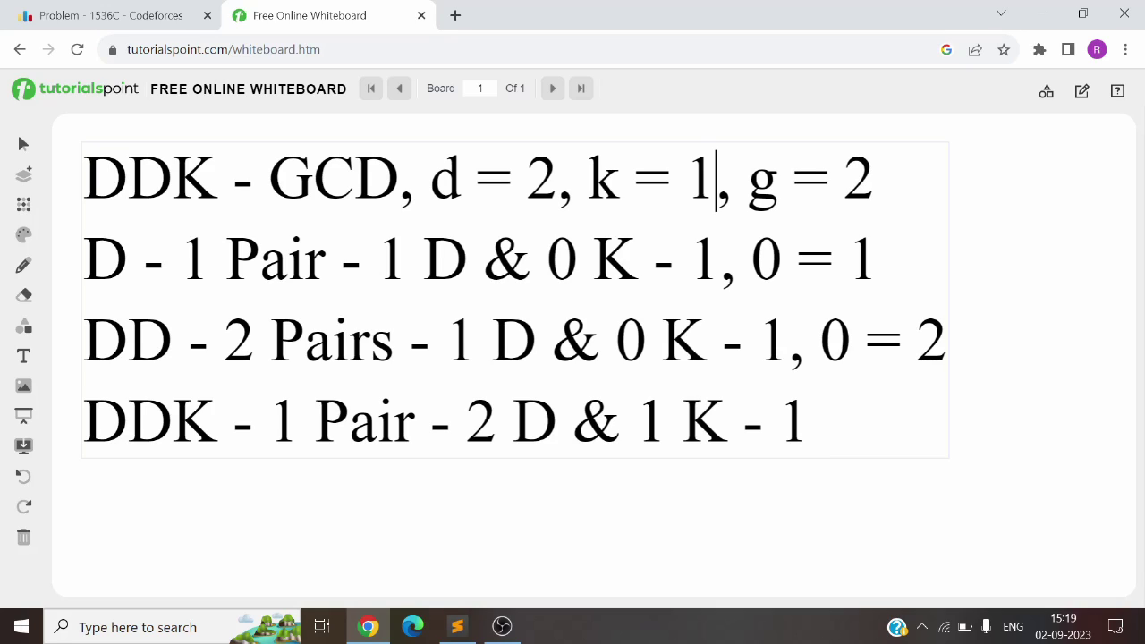
{"action": "left_click", "coordinate": [876, 181]}
{"action": "key", "text": "BackSpace"}
{"action": "type", "text": "1"}
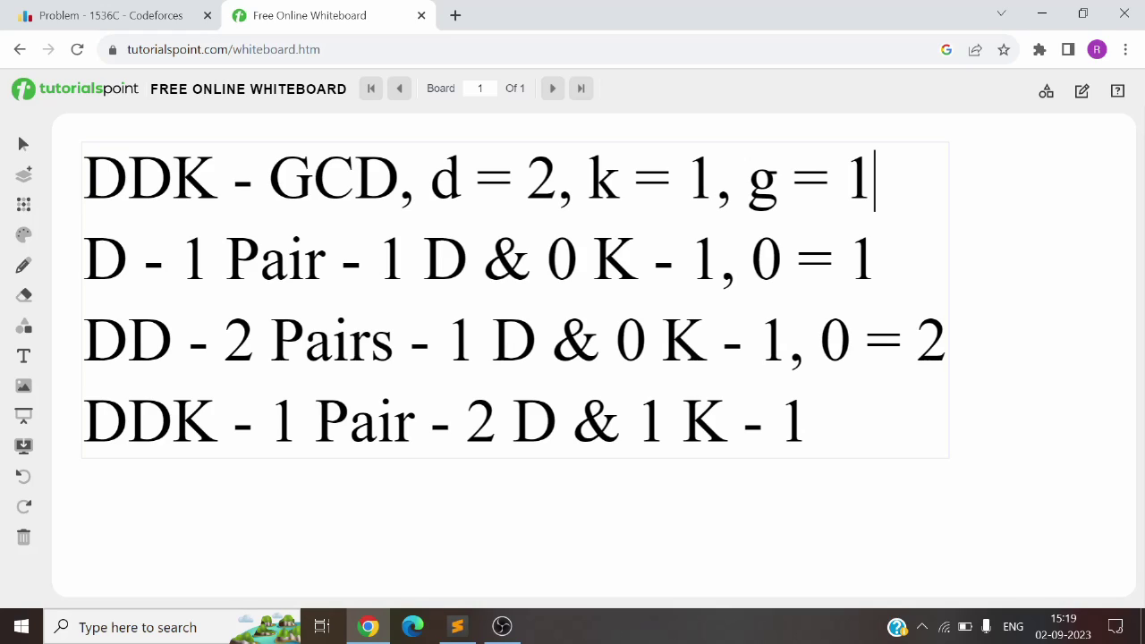
Highlight the pair note on the prefix DDK line and replace that line's final value with "2, 1 = 1".
{"action": "left_click_drag", "start_coordinate": [268, 421], "coordinate": [414, 421]}
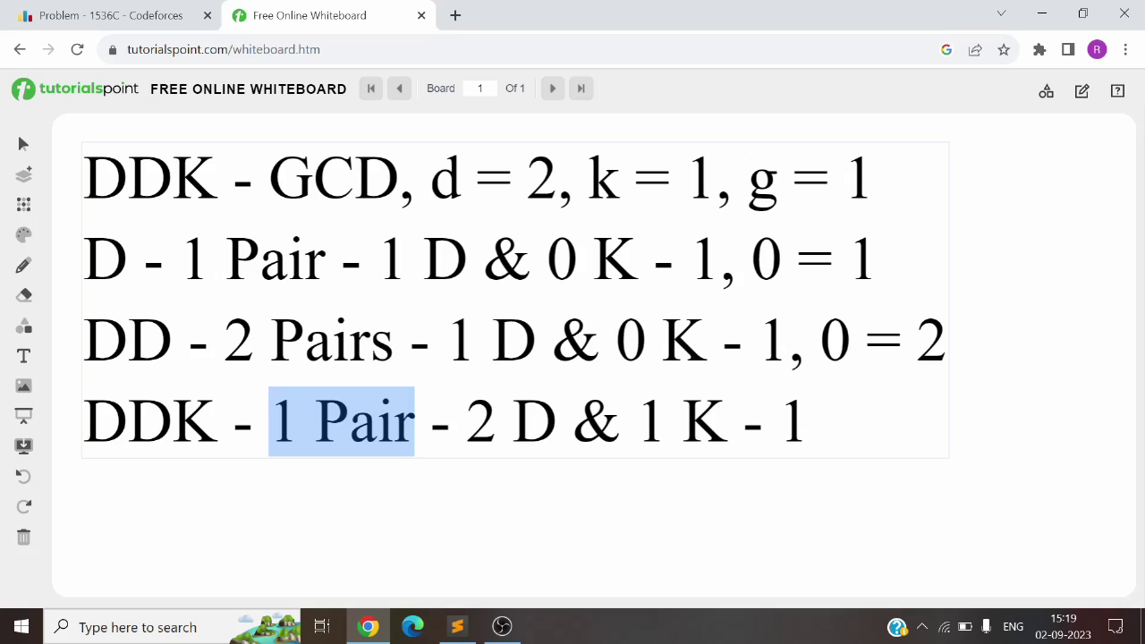
{"action": "left_click", "coordinate": [809, 423]}
{"action": "key", "text": "BackSpace"}
{"action": "type", "text": "2, 1 ="}
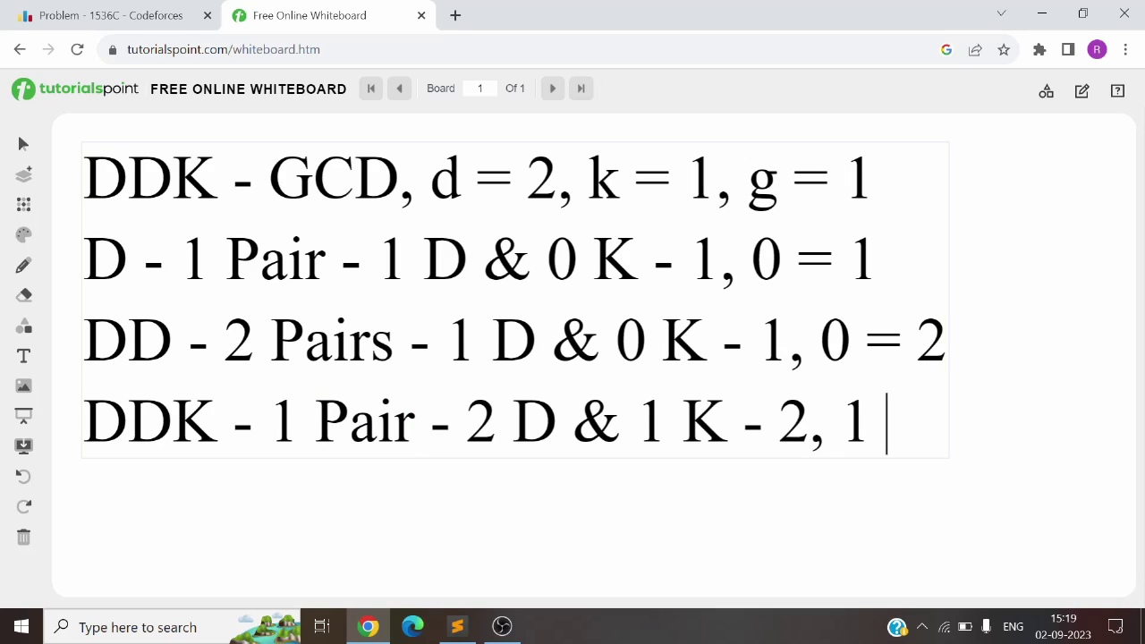
{"action": "left_click_drag", "start_coordinate": [872, 421], "coordinate": [778, 421]}
{"action": "left_click", "coordinate": [937, 423]}
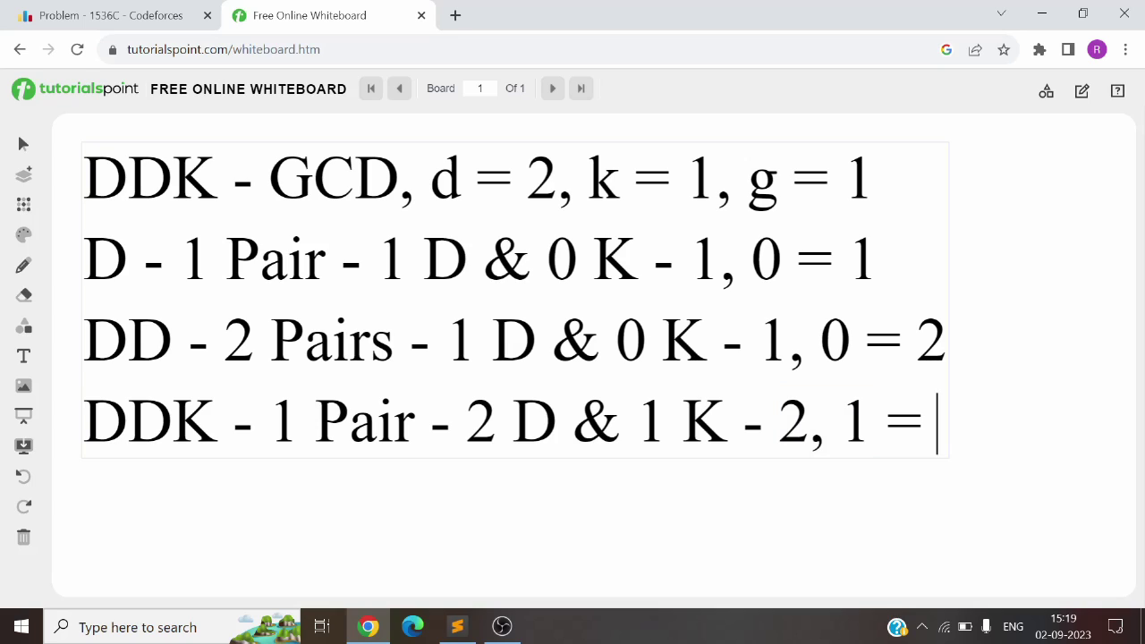
{"action": "type", "text": "1"}
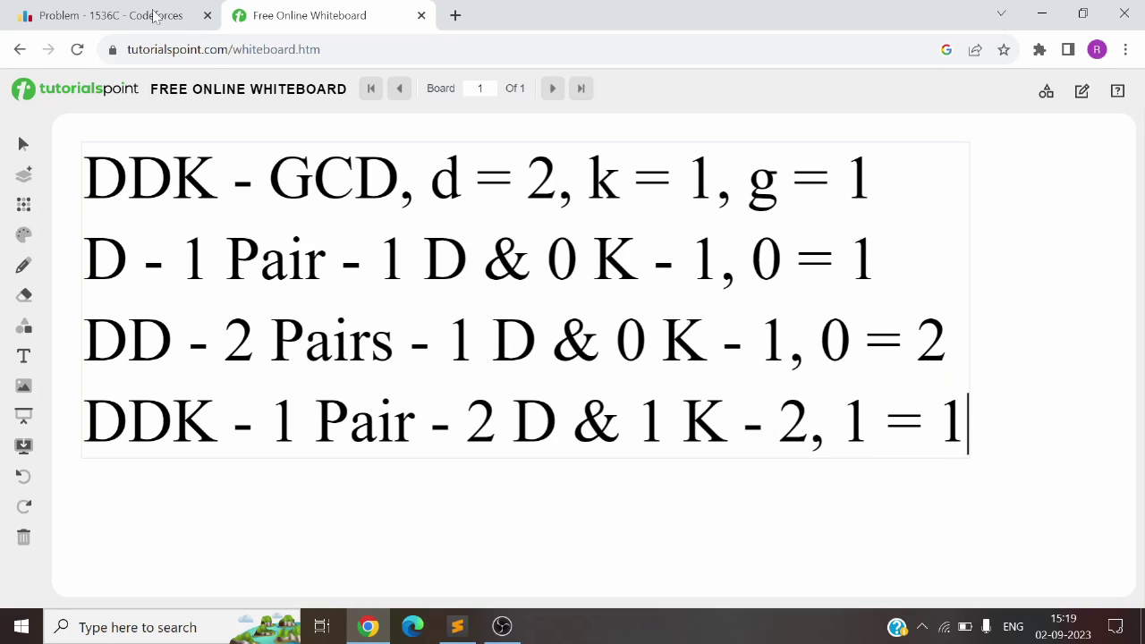
Switch to the Codeforces problem page and review the sample input and output.
{"action": "left_click", "coordinate": [149, 15]}
{"action": "scroll", "coordinate": [273, 396], "scroll_direction": "down", "scroll_amount": 1}
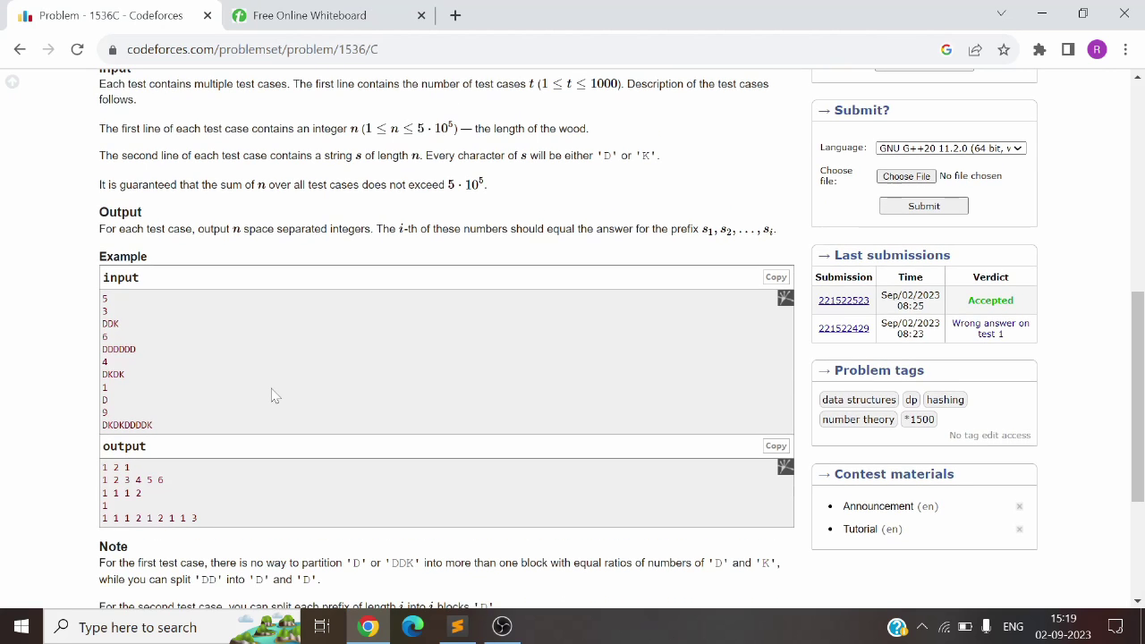
{"action": "scroll", "coordinate": [145, 439], "scroll_direction": "down", "scroll_amount": 1}
{"action": "scroll", "coordinate": [146, 438], "scroll_direction": "up", "scroll_amount": 1}
{"action": "scroll", "coordinate": [146, 436], "scroll_direction": "down", "scroll_amount": 1}
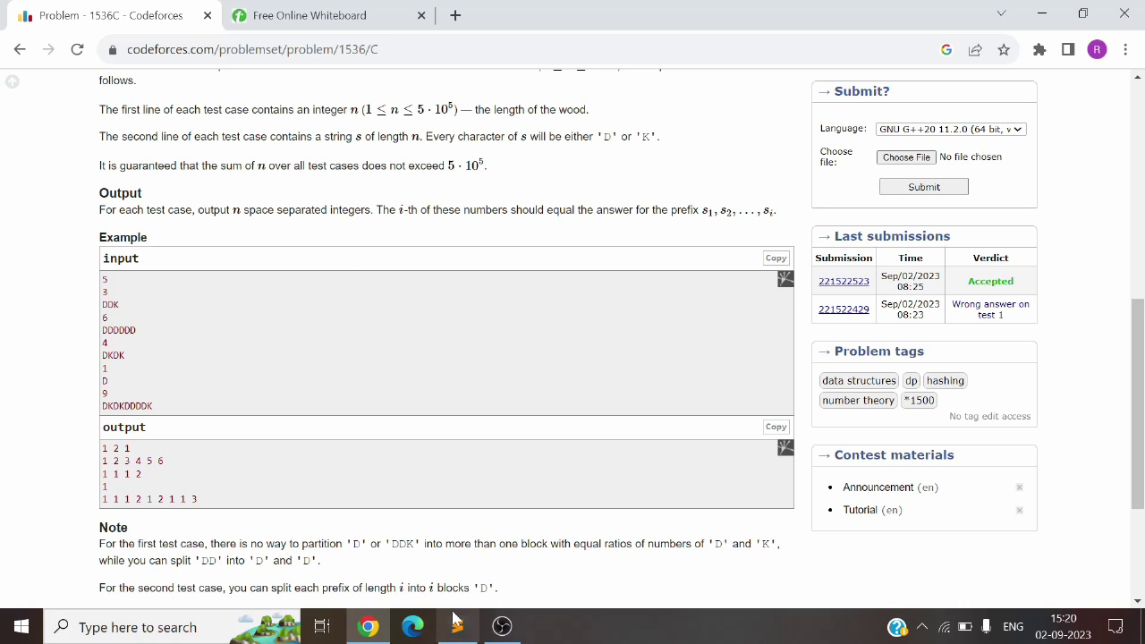
Switch to Sublime Text and highlight the declarations of the d and k counters in DilucAndKaeya.cpp.
{"action": "mouse_move", "coordinate": [455, 620]}
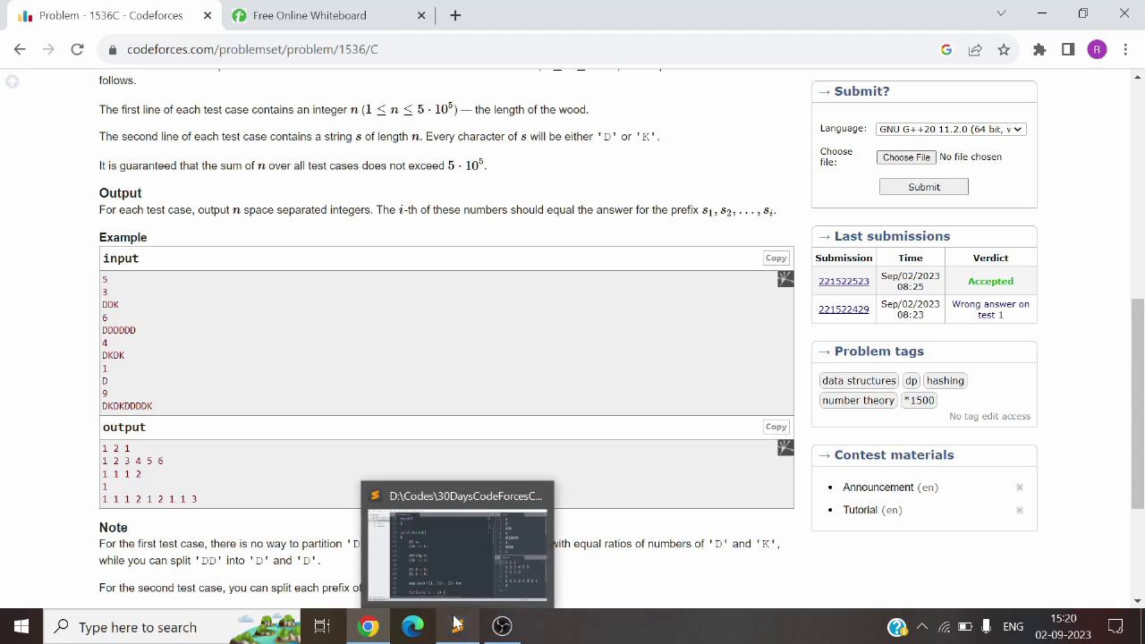
{"action": "left_click", "coordinate": [456, 624]}
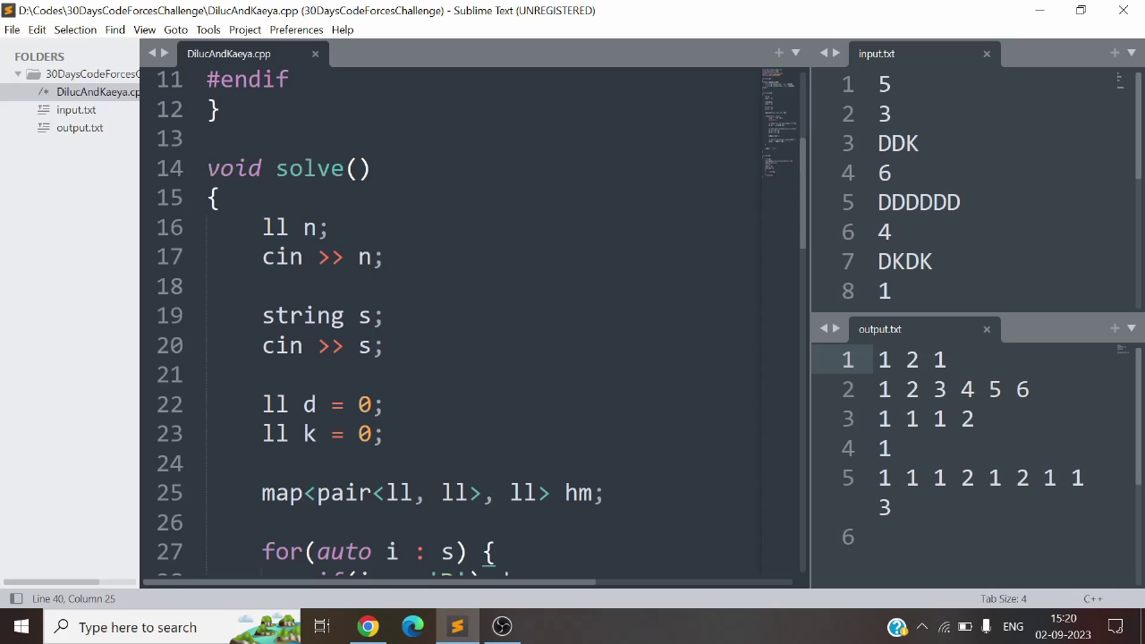
{"action": "scroll", "coordinate": [475, 322], "scroll_direction": "up", "scroll_amount": 1}
{"action": "scroll", "coordinate": [465, 322], "scroll_direction": "down", "scroll_amount": 3}
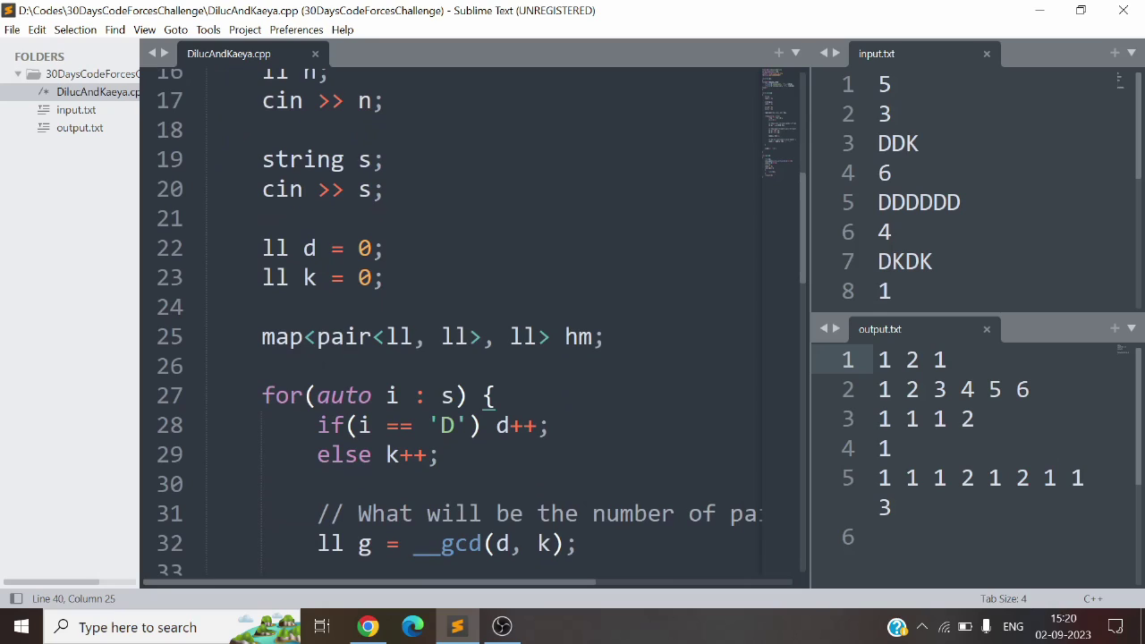
{"action": "left_click_drag", "start_coordinate": [261, 249], "coordinate": [404, 272]}
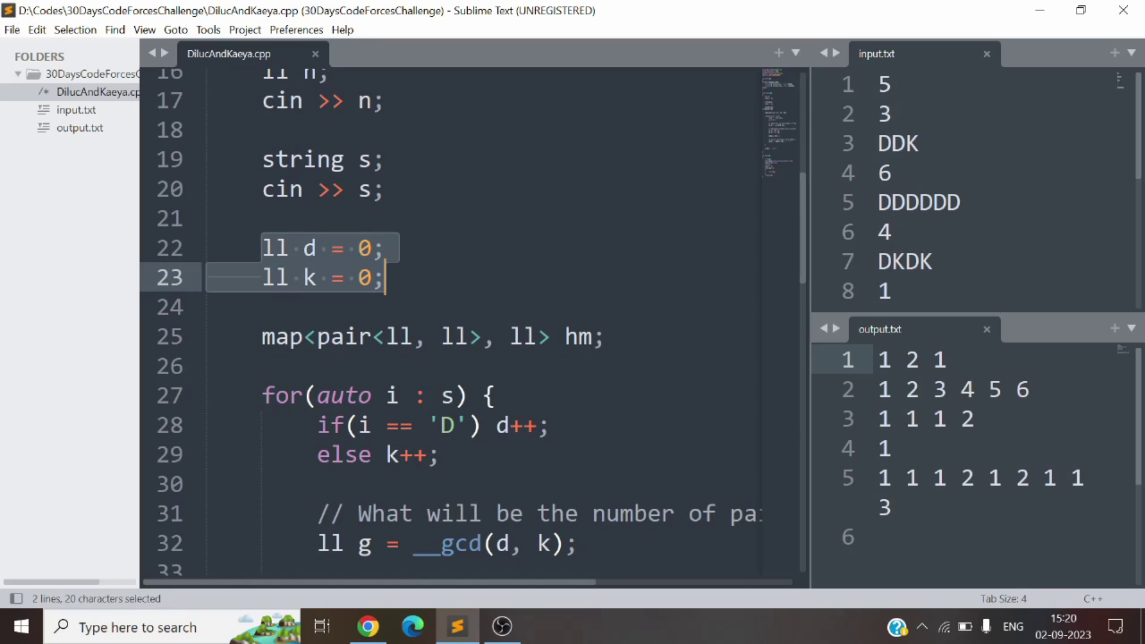
{"action": "left_click", "coordinate": [405, 272]}
Highlight the line inside the for loop that increments d when the character is 'D'.
{"action": "scroll", "coordinate": [405, 272], "scroll_direction": "down", "scroll_amount": 1}
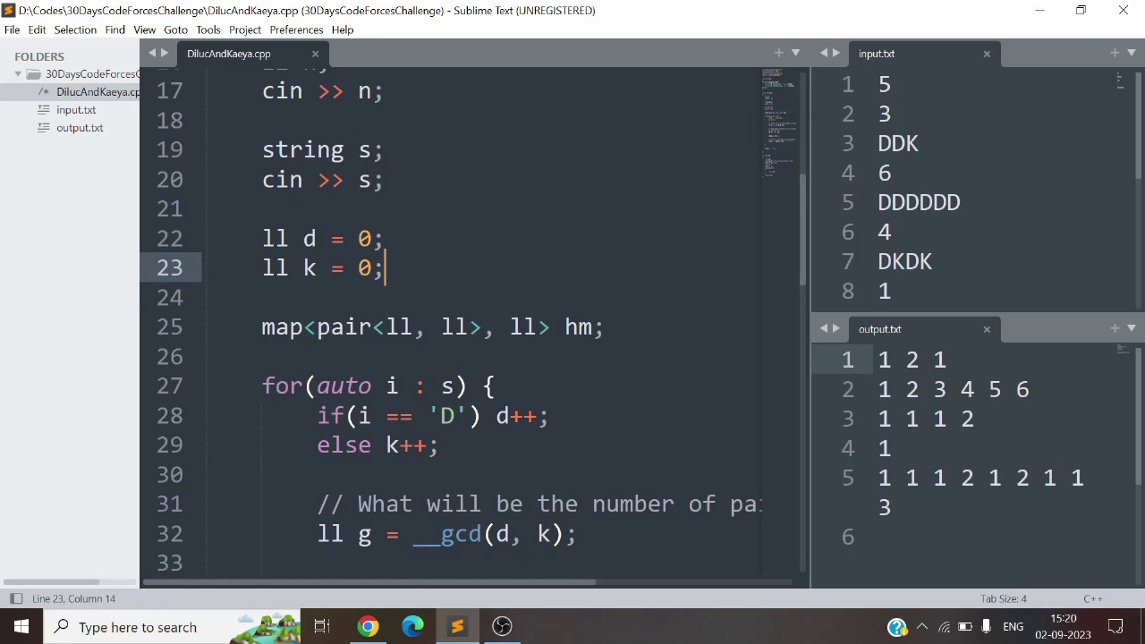
{"action": "scroll", "coordinate": [465, 322], "scroll_direction": "down", "scroll_amount": 1}
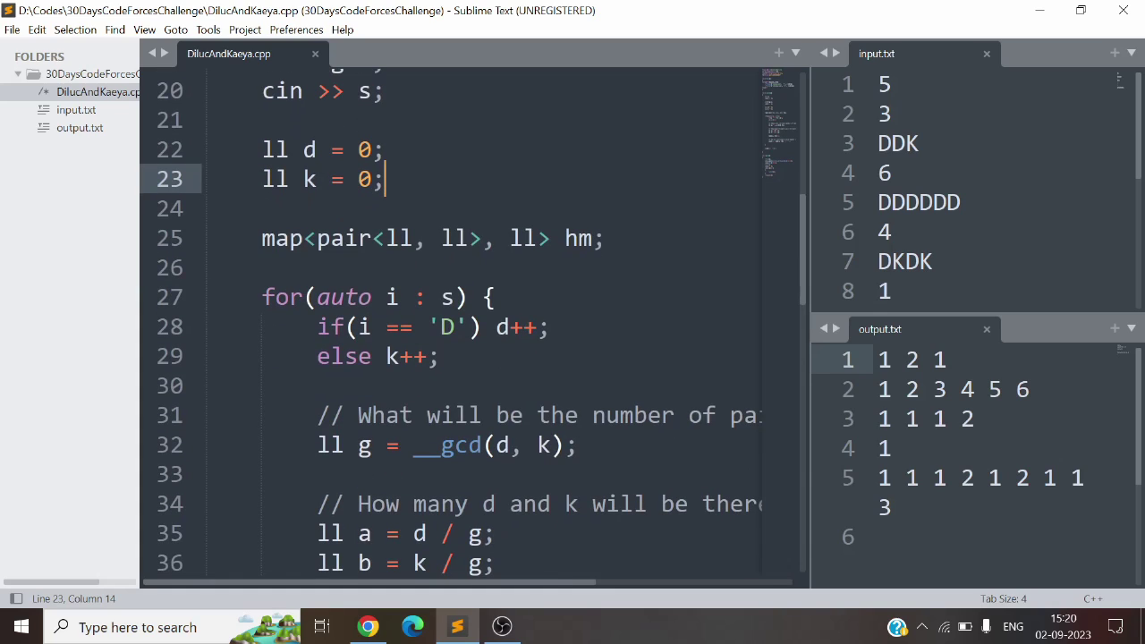
{"action": "scroll", "coordinate": [473, 322], "scroll_direction": "down", "scroll_amount": 1}
{"action": "left_click_drag", "start_coordinate": [318, 279], "coordinate": [552, 277]}
{"action": "left_click", "coordinate": [551, 277]}
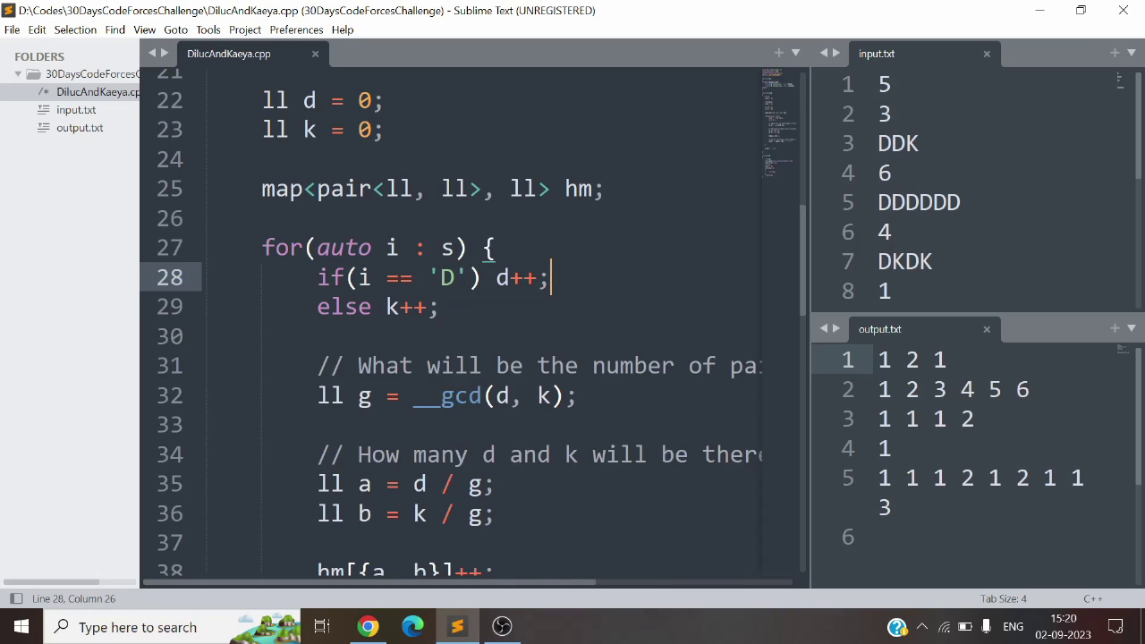
Review the rest of the for loop, from the k increment through the GCD, the a and b ratios, the map count and its output, including the long comments.
{"action": "key", "text": "Down"}
{"action": "scroll", "coordinate": [465, 322], "scroll_direction": "down", "scroll_amount": 1}
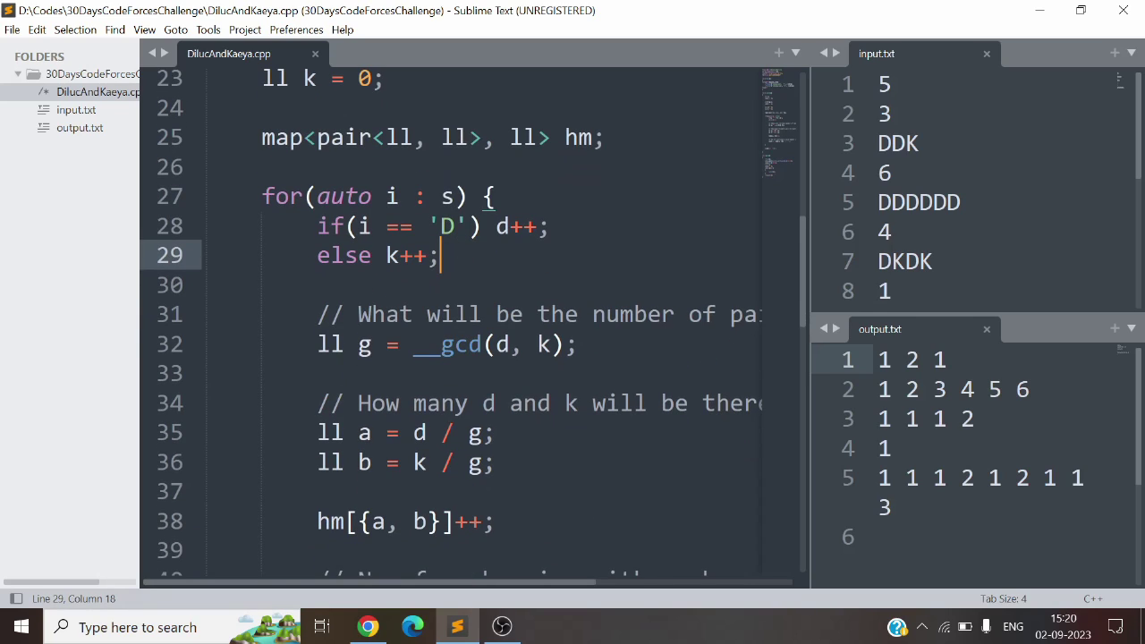
{"action": "scroll", "coordinate": [451, 322], "scroll_direction": "down", "scroll_amount": 1}
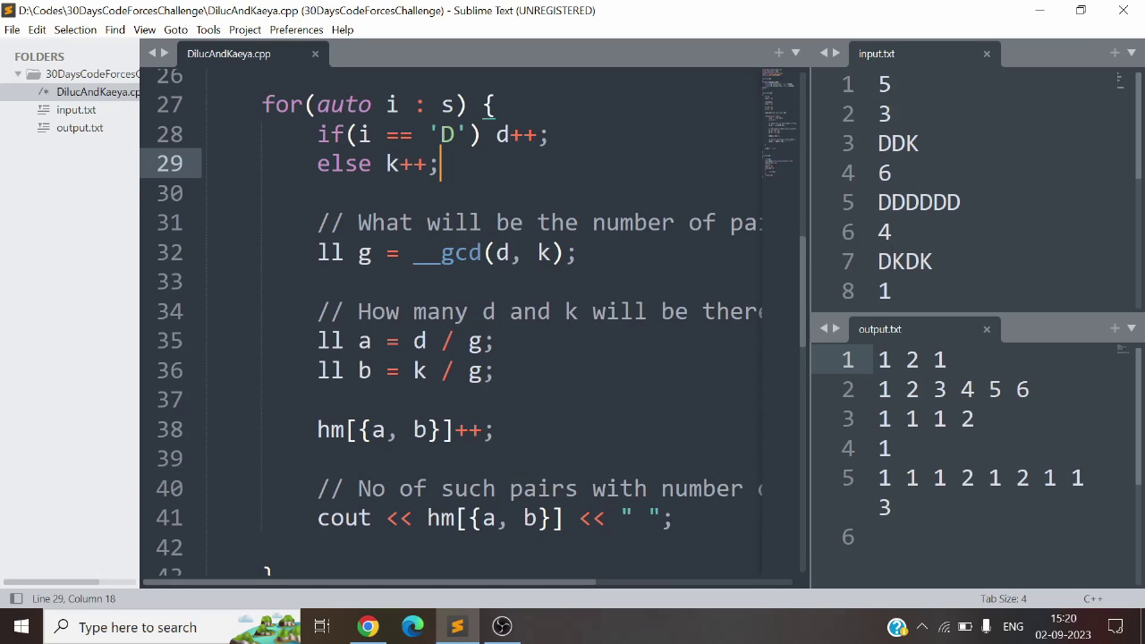
{"action": "scroll", "coordinate": [451, 322], "scroll_direction": "right", "scroll_amount": 1}
{"action": "scroll", "coordinate": [451, 323], "scroll_direction": "left", "scroll_amount": 1}
{"action": "scroll", "coordinate": [470, 322], "scroll_direction": "down", "scroll_amount": 1}
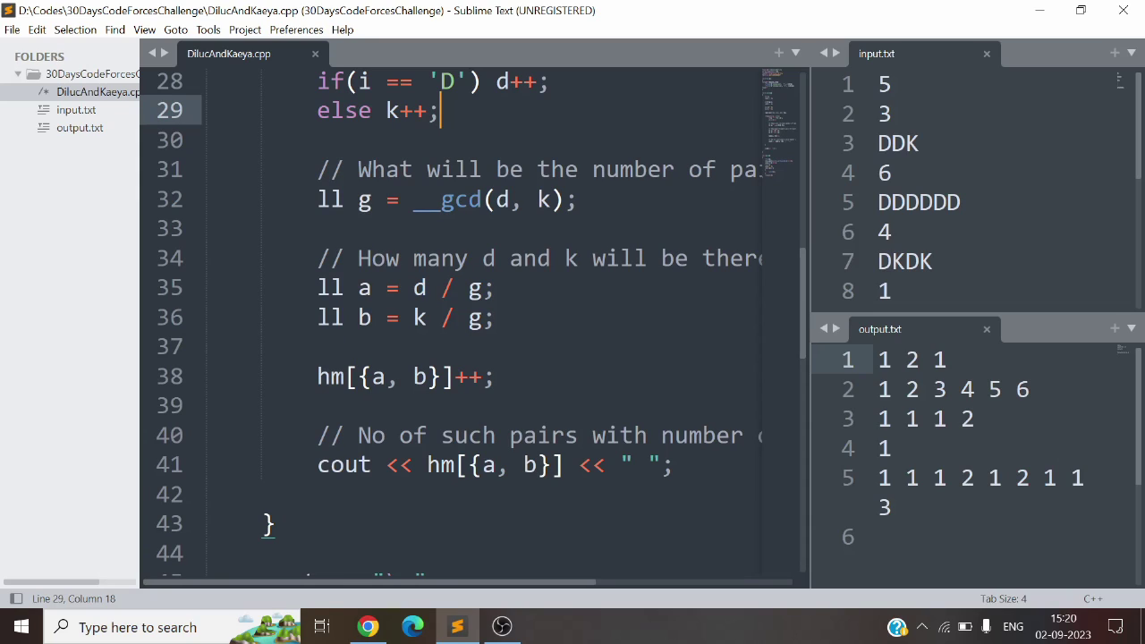
{"action": "scroll", "coordinate": [451, 322], "scroll_direction": "down", "scroll_amount": 1}
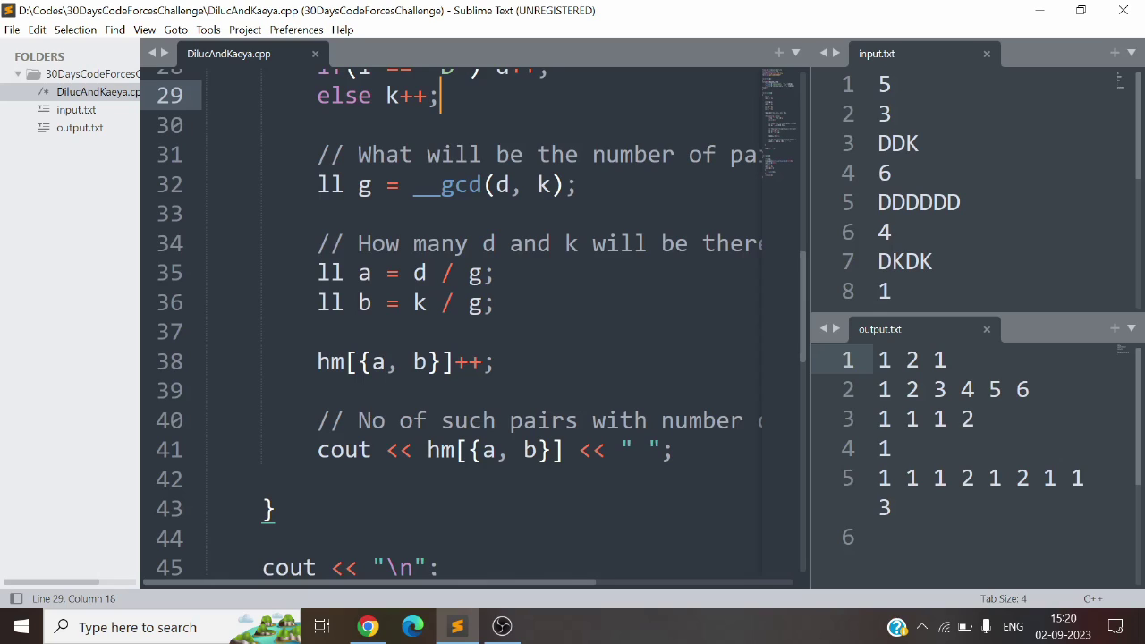
{"action": "scroll", "coordinate": [452, 322], "scroll_direction": "down", "scroll_amount": 1}
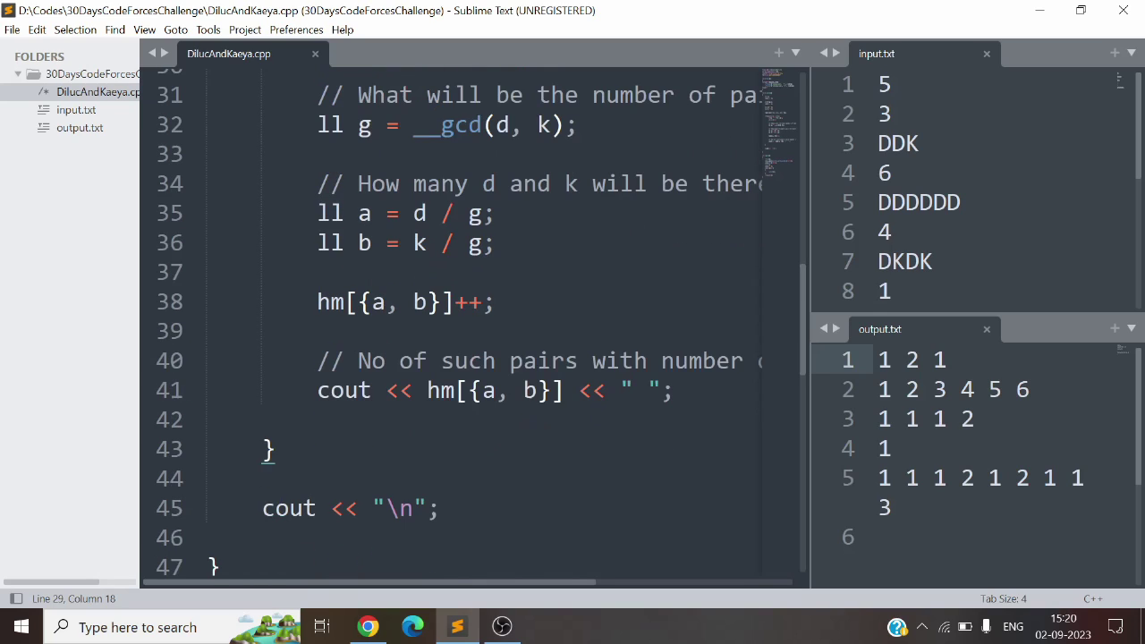
{"action": "scroll", "coordinate": [451, 322], "scroll_direction": "right", "scroll_amount": 1}
{"action": "scroll", "coordinate": [451, 322], "scroll_direction": "left", "scroll_amount": 1}
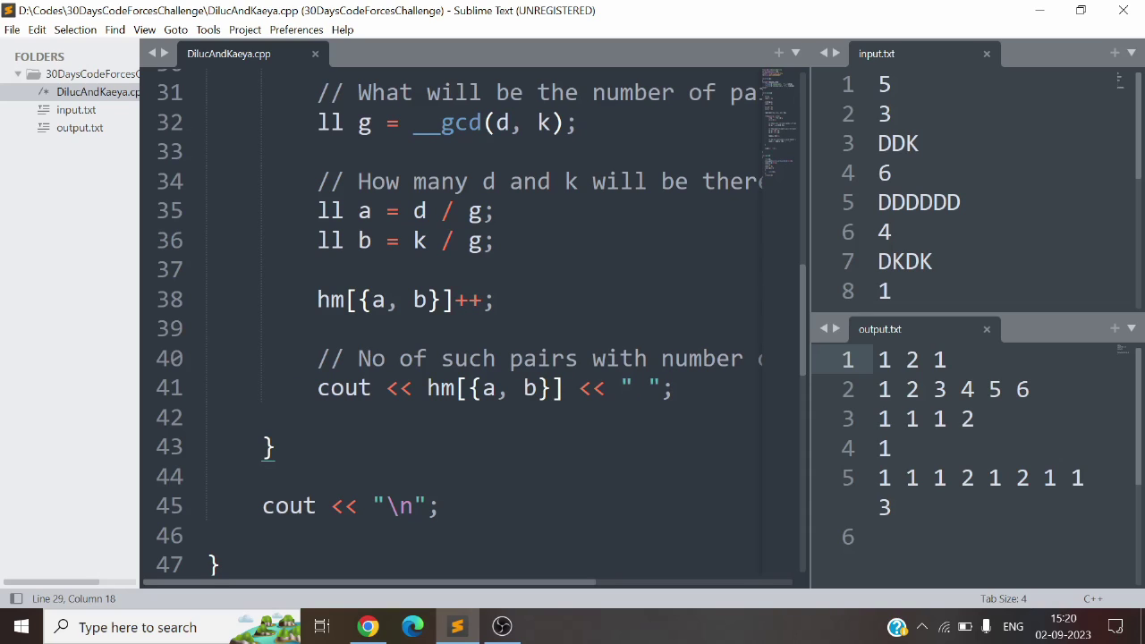
{"action": "scroll", "coordinate": [459, 324], "scroll_direction": "down", "scroll_amount": 1}
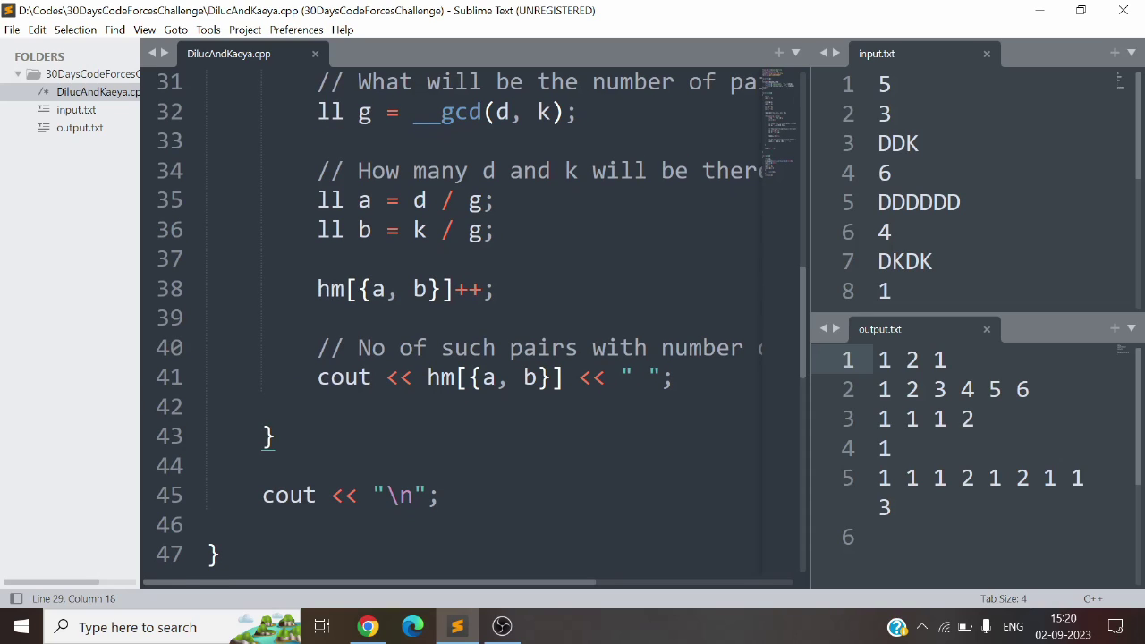